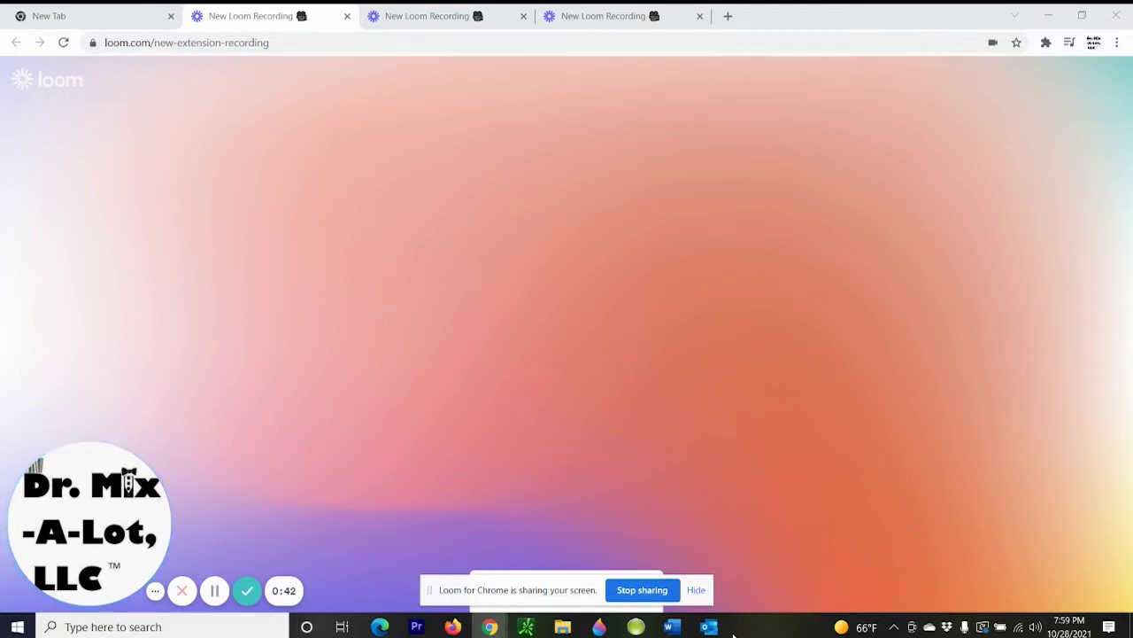
# - Switch to Outlook, open the sent "Thank you!!" message from 10/4/2021 and view the GigSalad review page it links to
pyautogui.moveTo(708, 626)
pyautogui.click(651, 575)
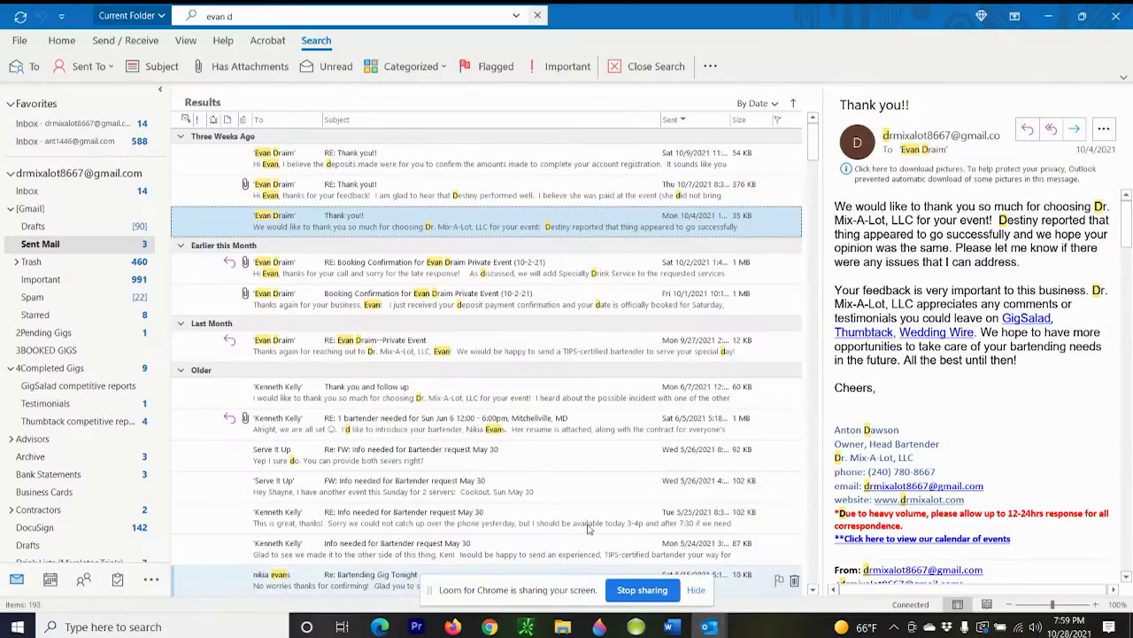
pyautogui.doubleClick(390, 223)
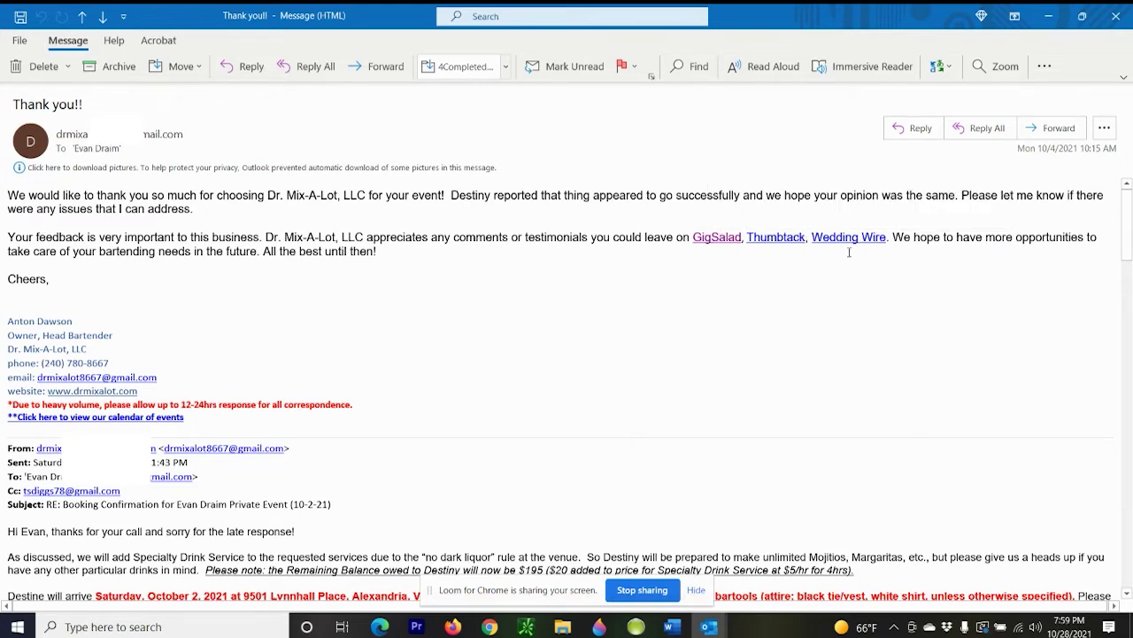
pyautogui.click(733, 240)
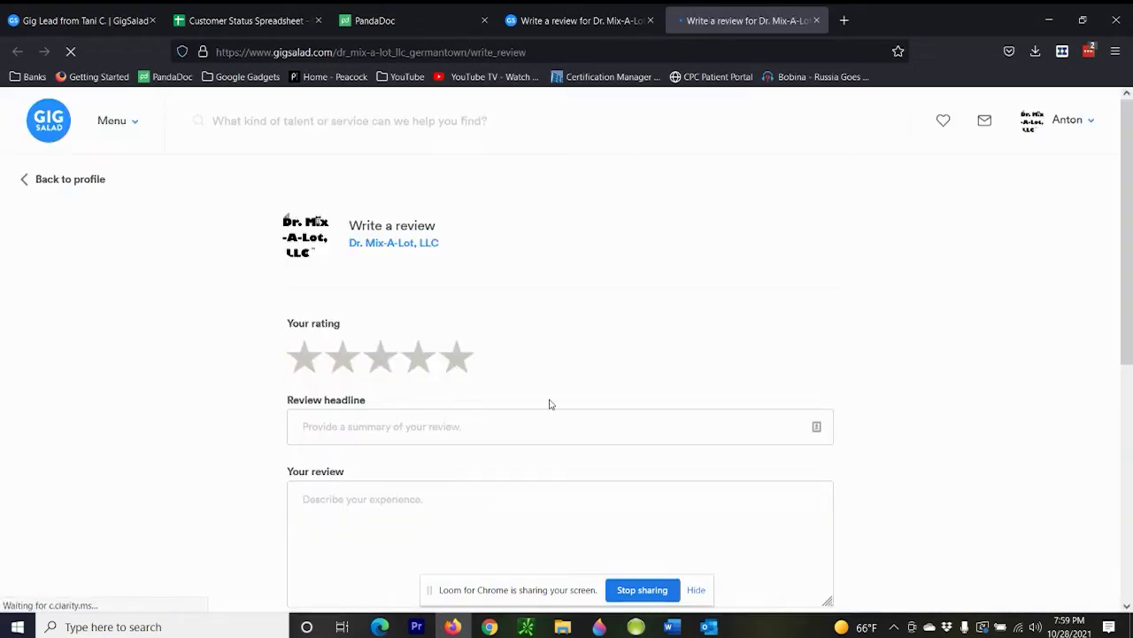
pyautogui.click(1050, 20)
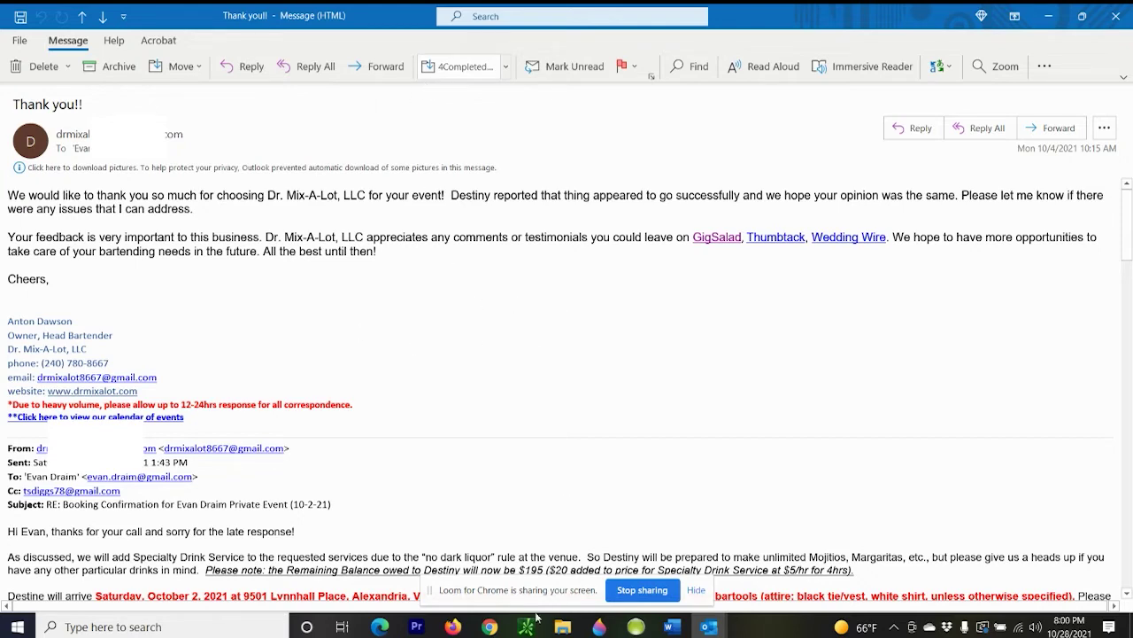
# - In File Explorer, look through the pricing spreadsheets in the 1Leads folder of Dr. Mix-A-Lot, LLC and return to the parent folder
pyautogui.click(561, 627)
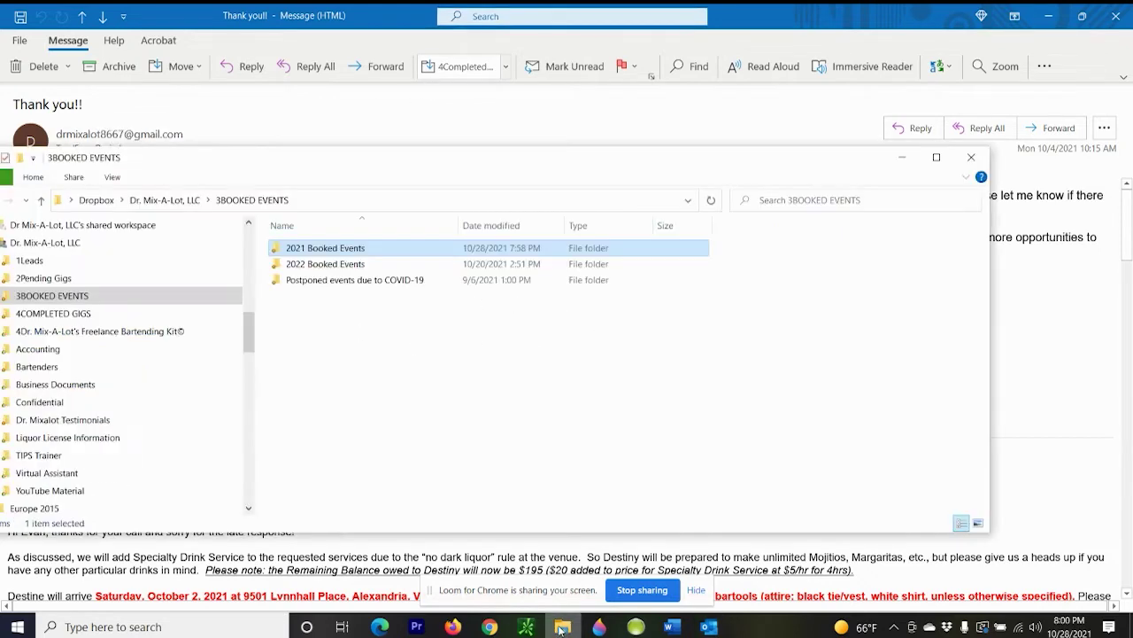
pyautogui.click(172, 200)
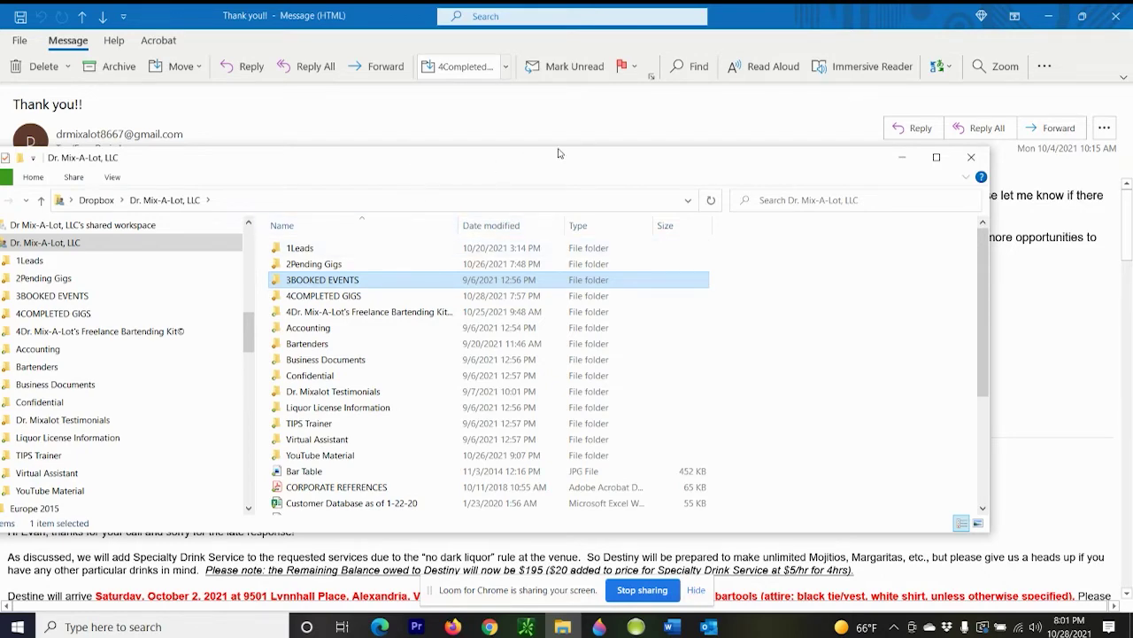
pyautogui.moveTo(483, 160); pyautogui.dragTo(638, 130)
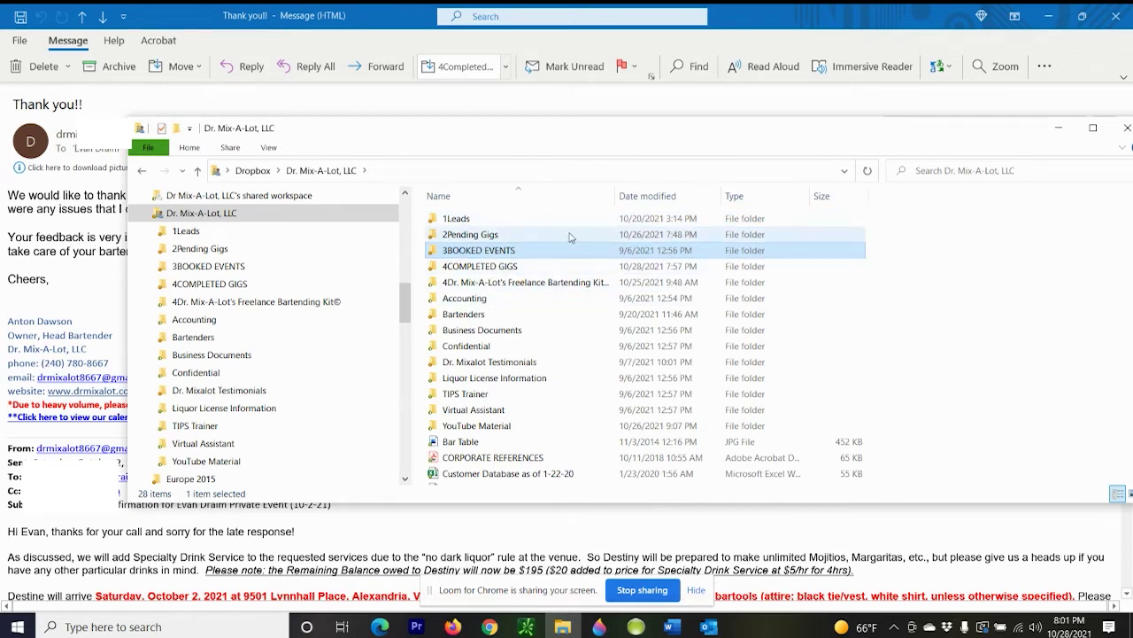
pyautogui.doubleClick(489, 223)
pyautogui.scroll(-10, 571, 389)
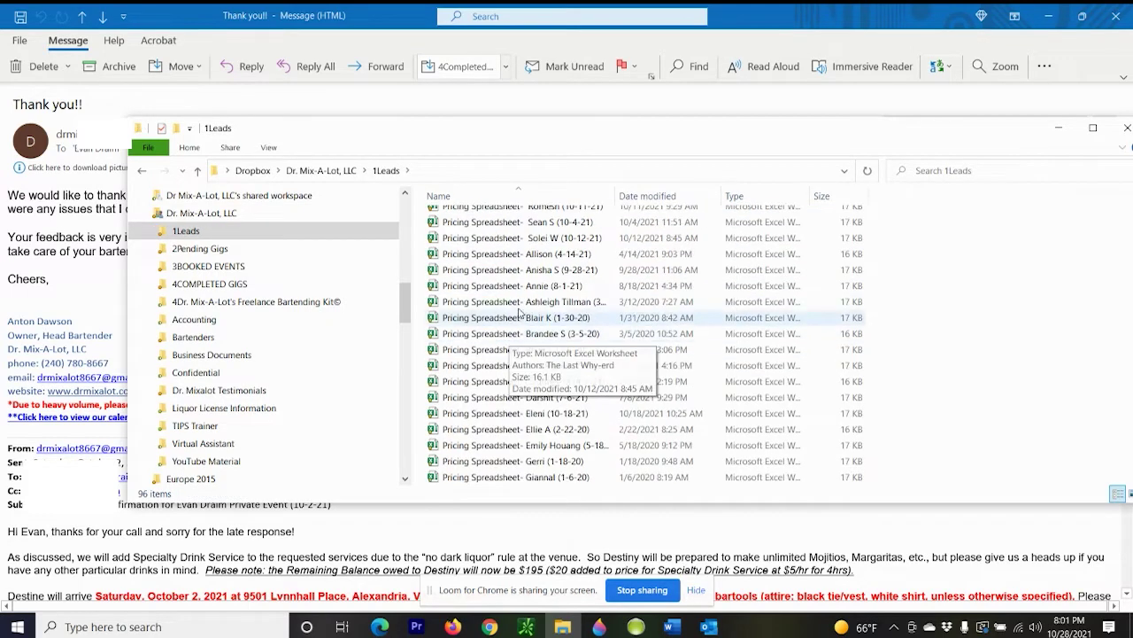
pyautogui.scroll(-10, 571, 381)
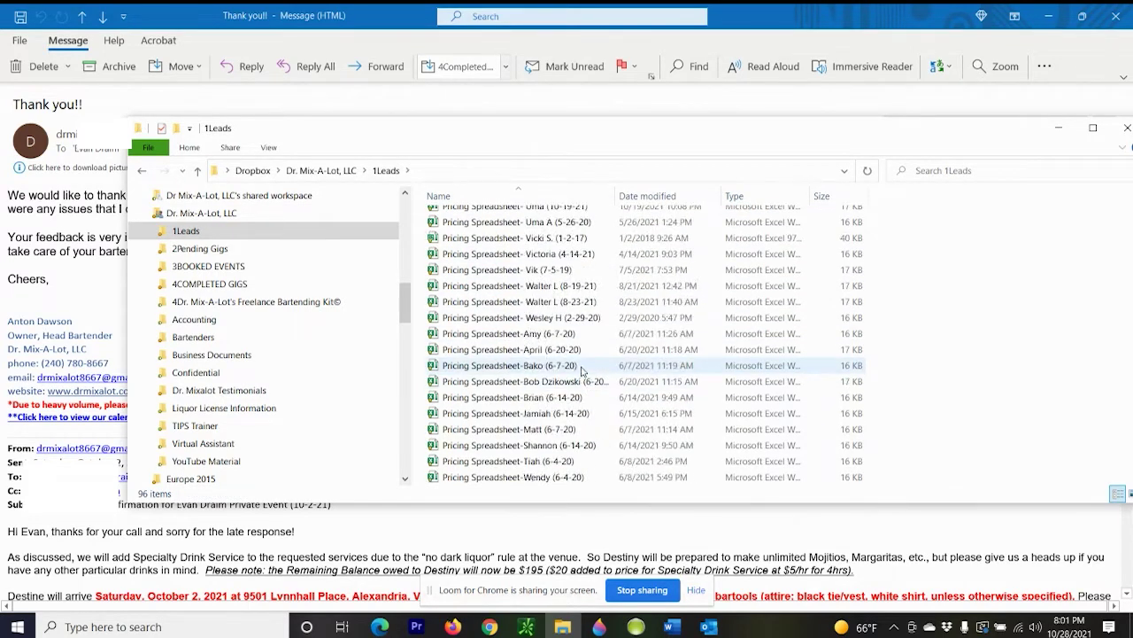
pyautogui.scroll(15, 593, 354)
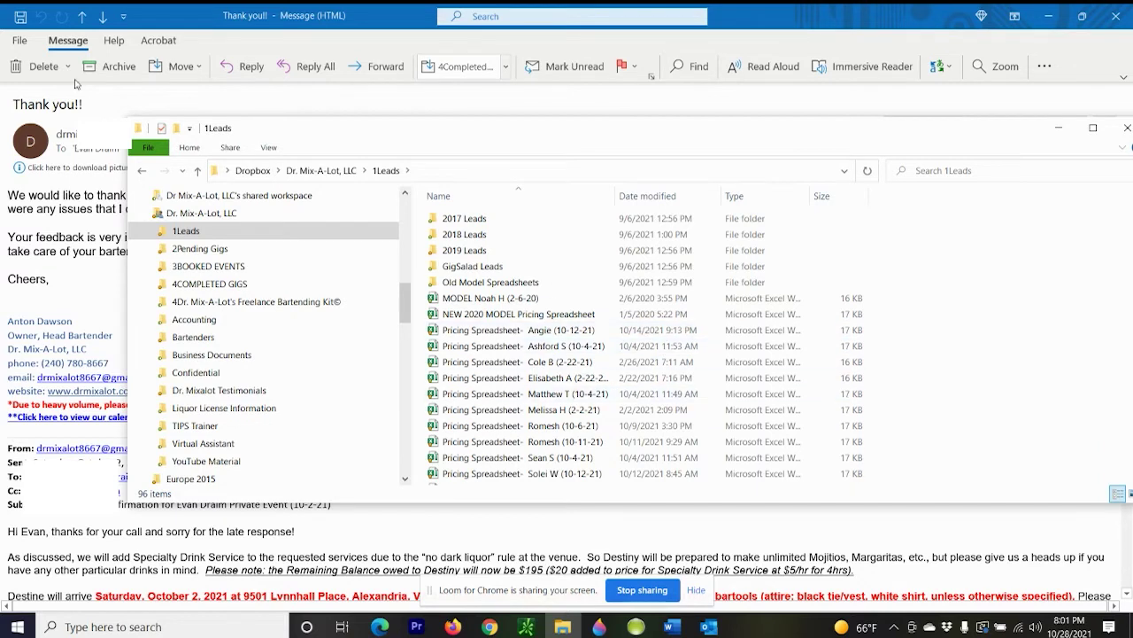
pyautogui.click(142, 171)
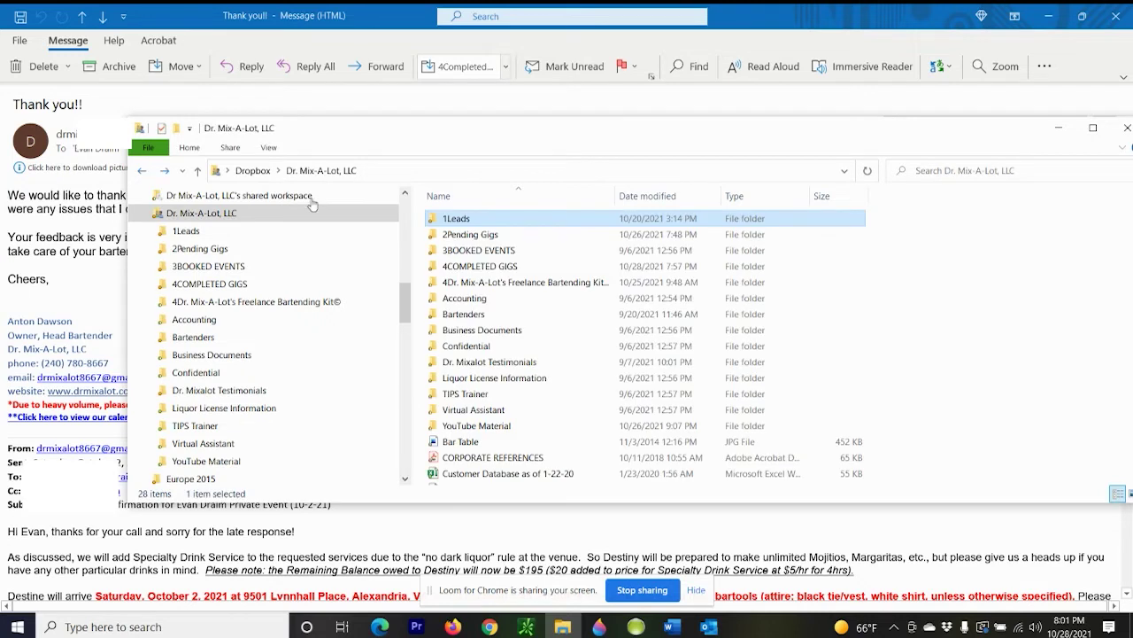
# - Move the (10-2-21) event folder from 2021 Booked Events into the 4COMPLETED GIGS folder
pyautogui.click(477, 236)
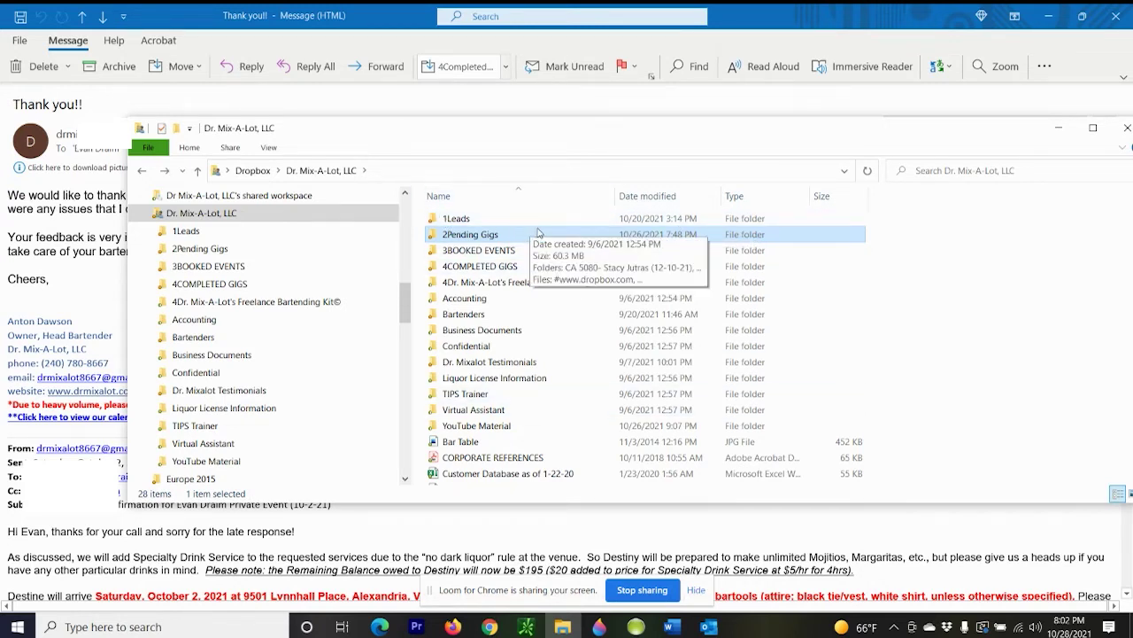
pyautogui.click(460, 251)
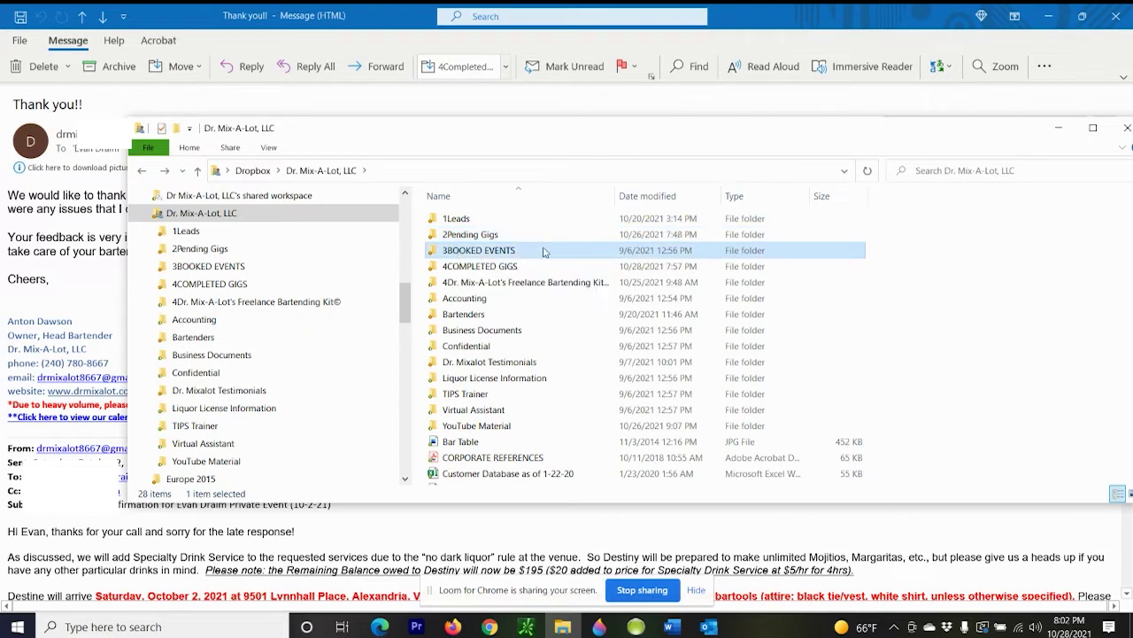
pyautogui.doubleClick(502, 251)
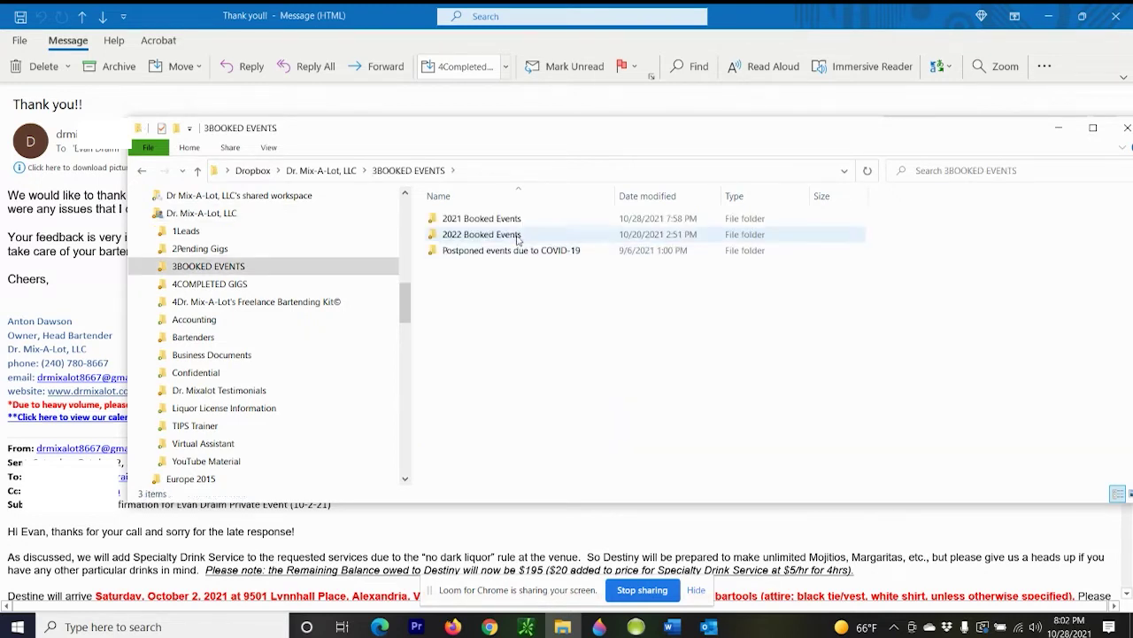
pyautogui.doubleClick(496, 220)
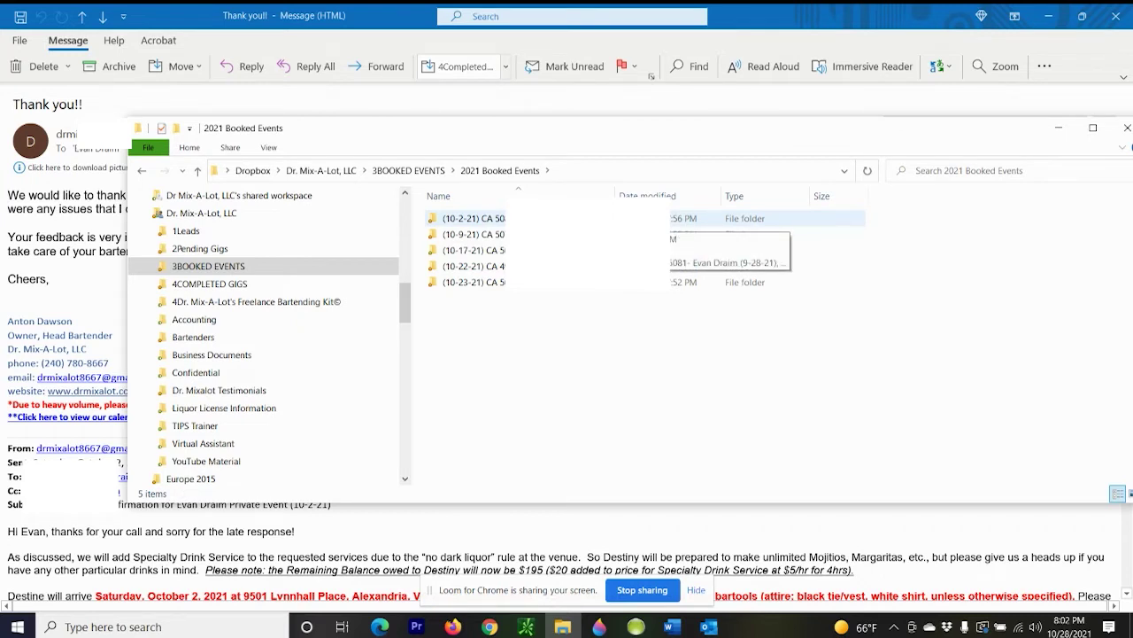
pyautogui.click(502, 219)
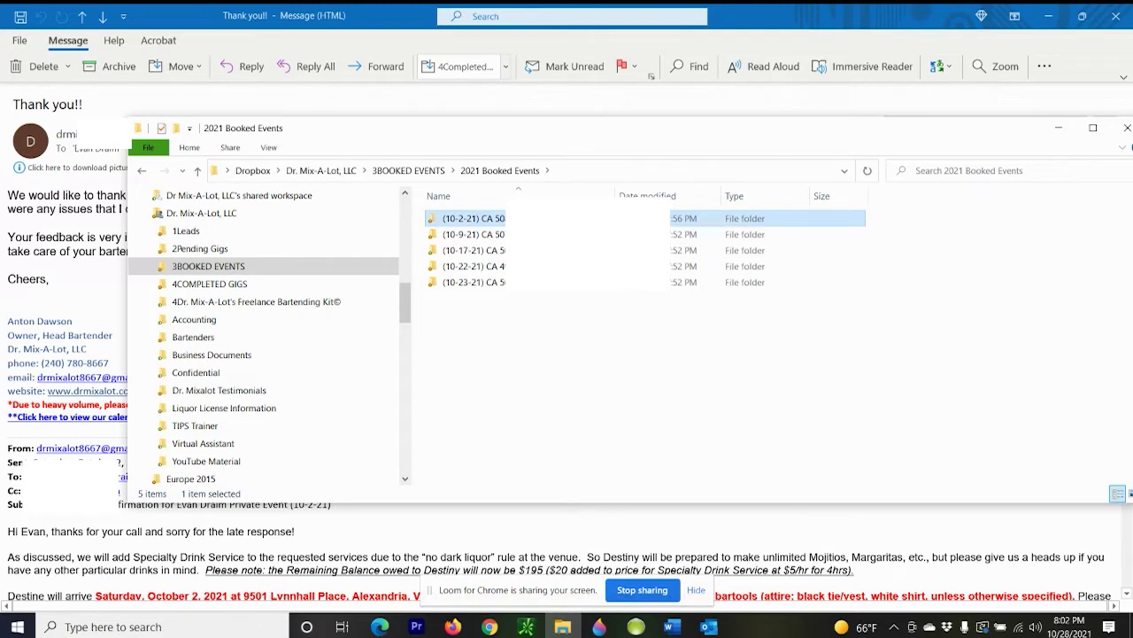
pyautogui.click(320, 170)
pyautogui.doubleClick(549, 265)
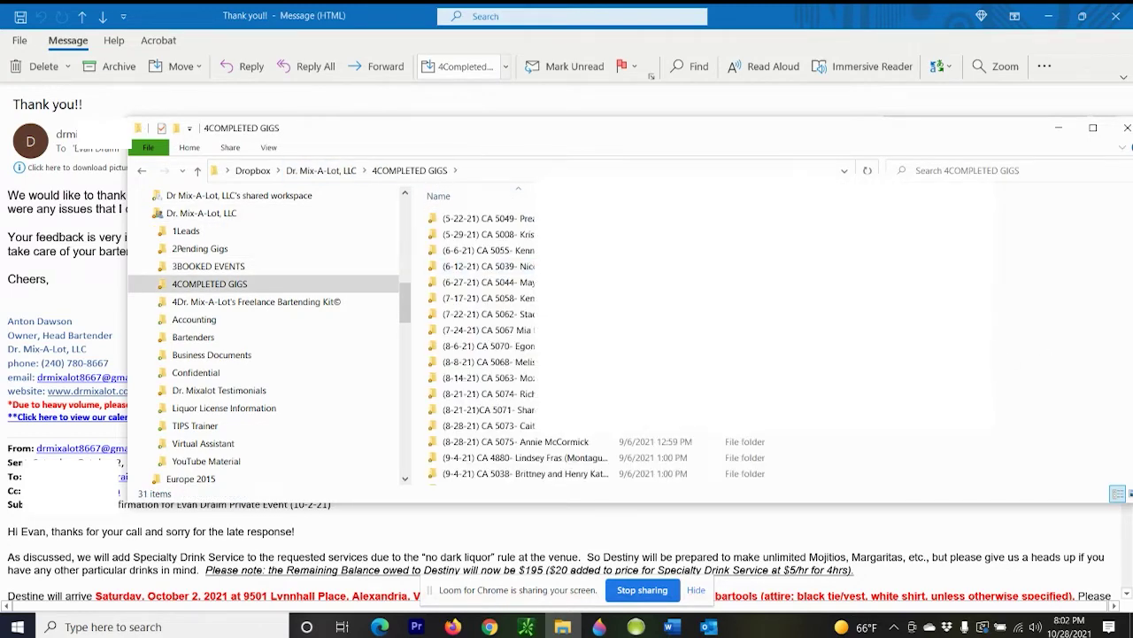
pyautogui.hotkey('ctrl', 'v')
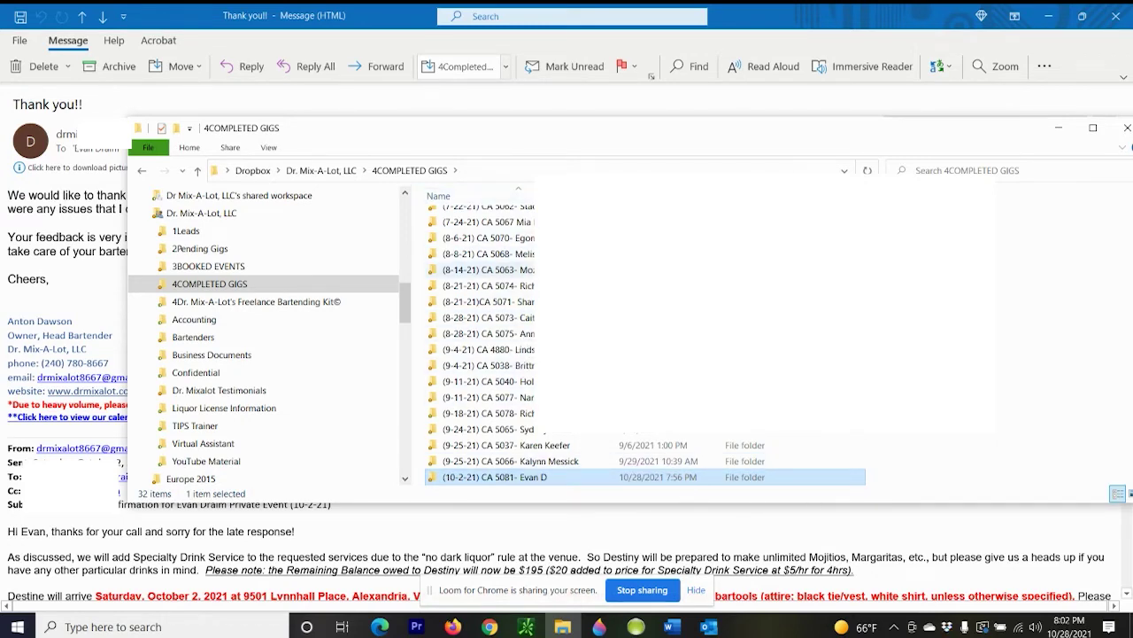
pyautogui.scroll(-3, 531, 336)
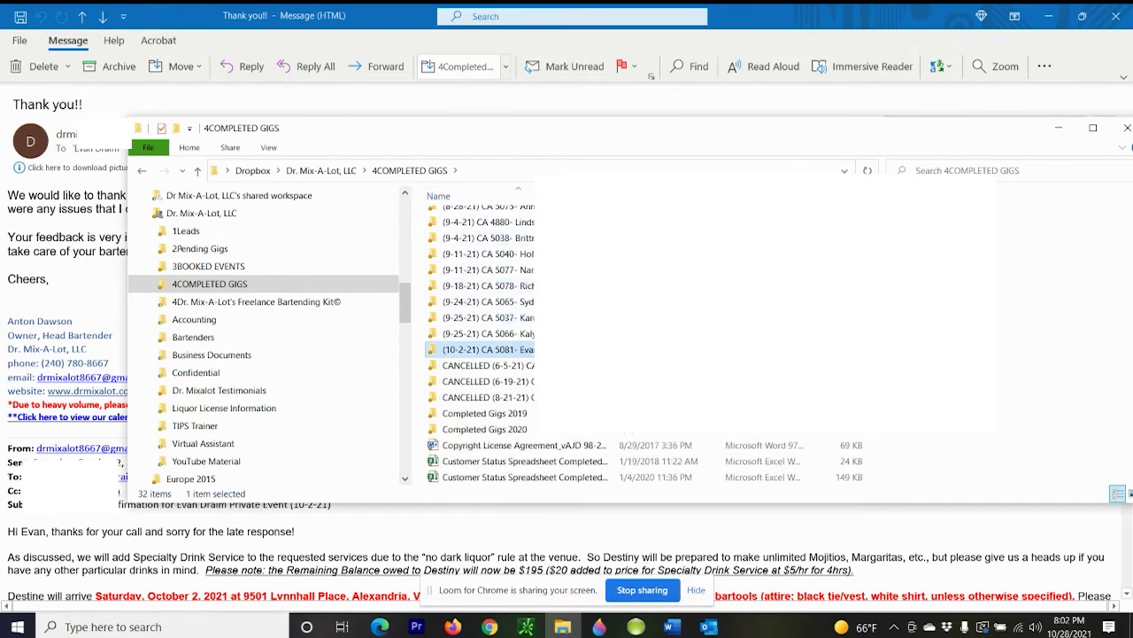
pyautogui.scroll(2, 1073, 414)
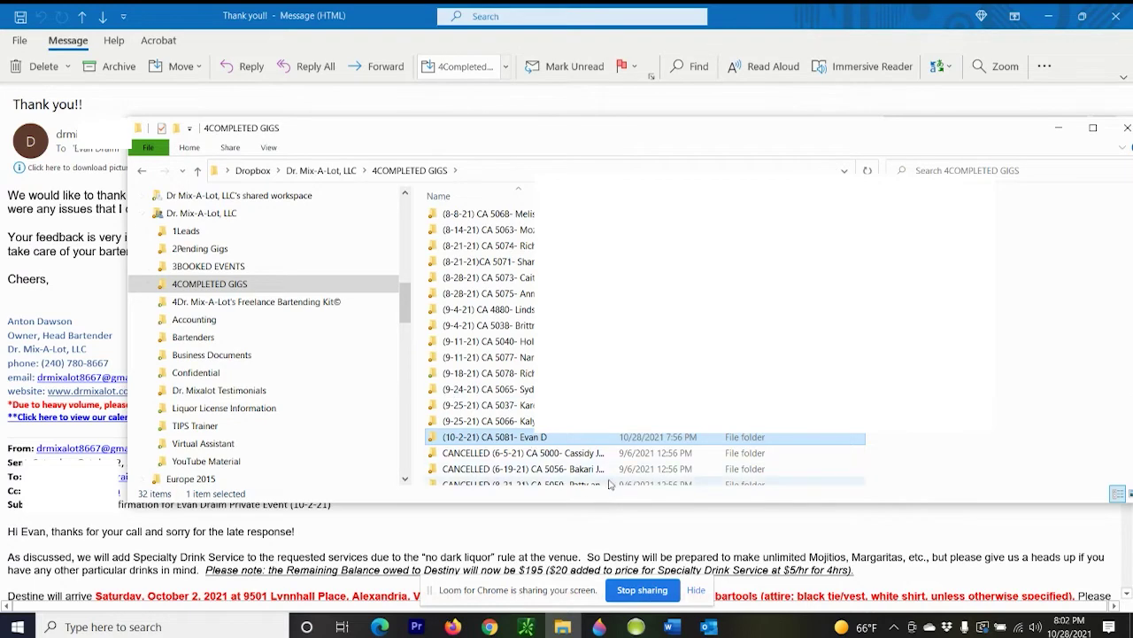
pyautogui.click(321, 170)
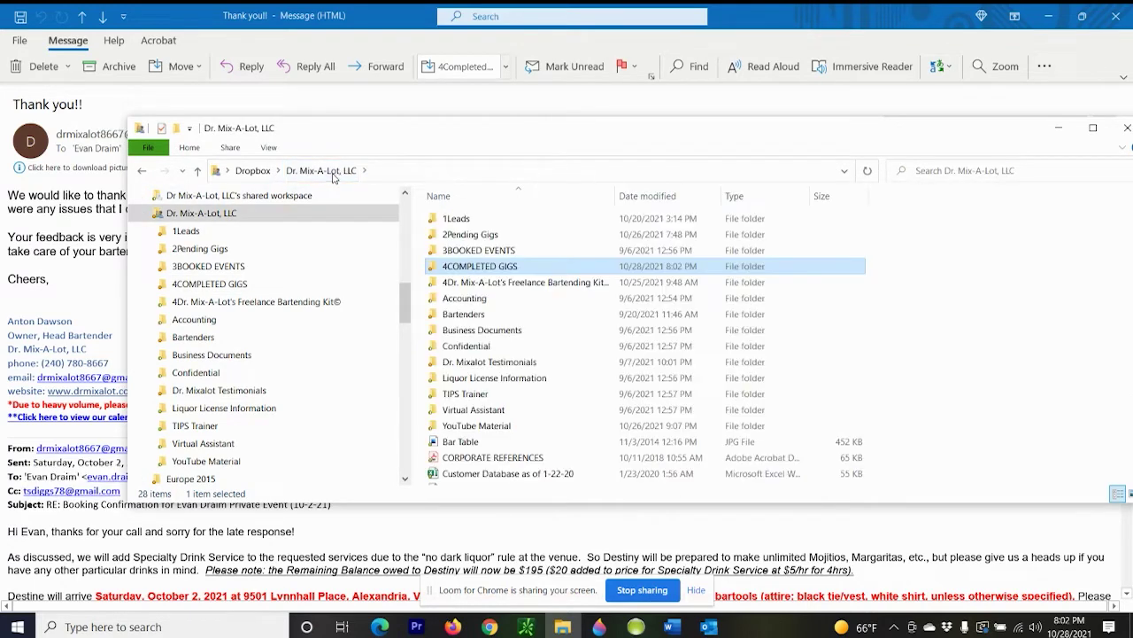
# - In Firefox's Customer Status Spreadsheet, copy the October 02, 2021 booking from row 7 of Status Sheet to row 32 of Completed Gigs2021
pyautogui.click(453, 626)
pyautogui.click(280, 22)
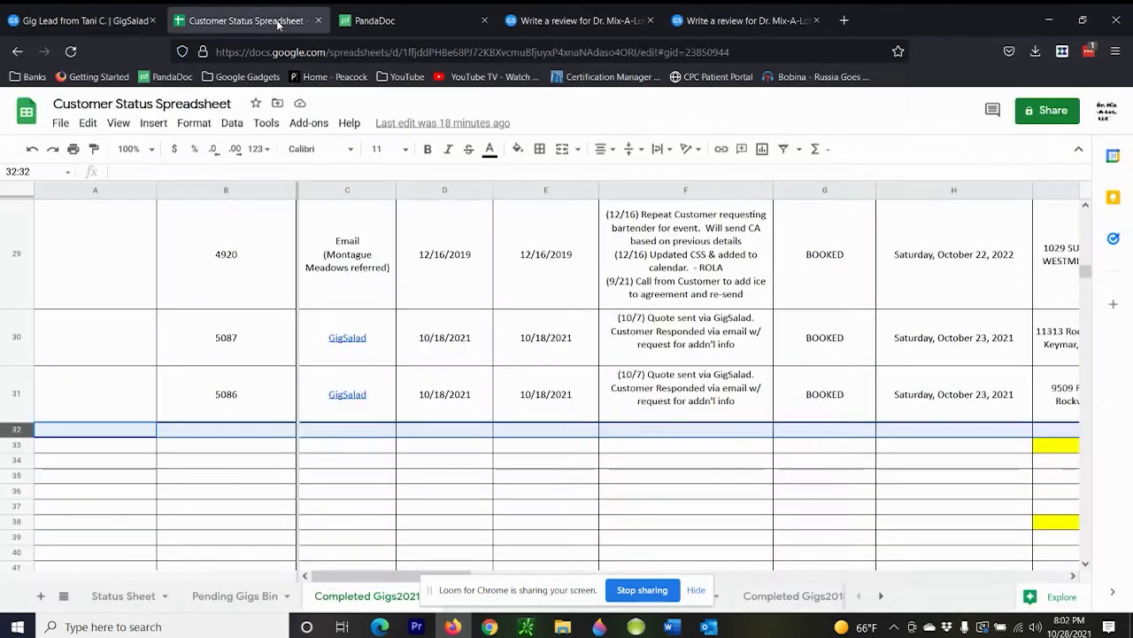
pyautogui.moveTo(317, 397)
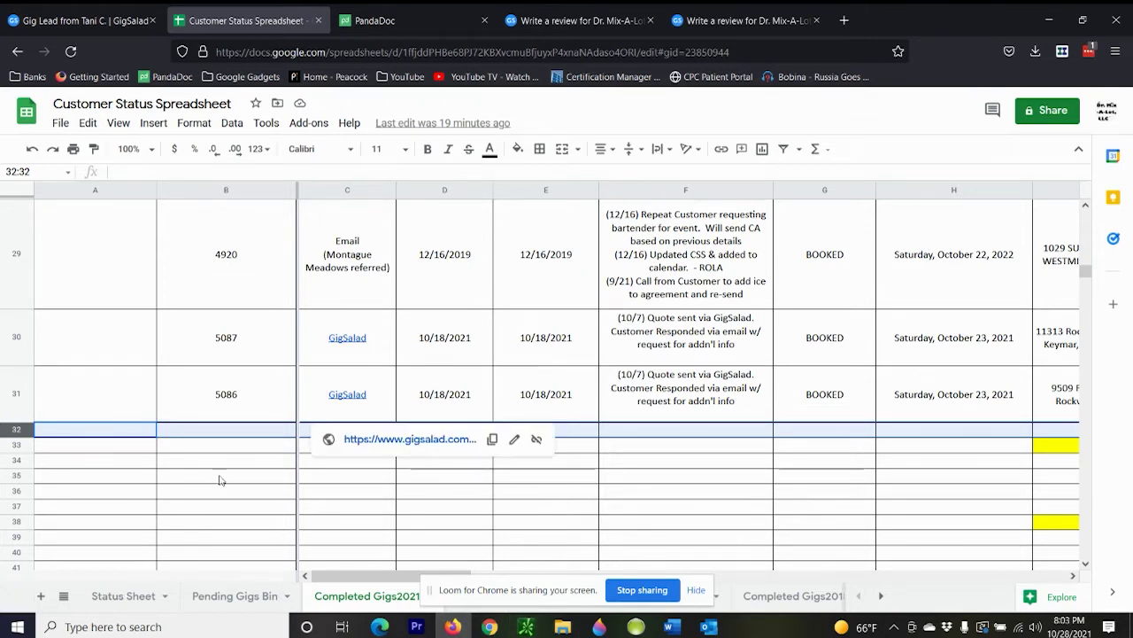
pyautogui.click(137, 603)
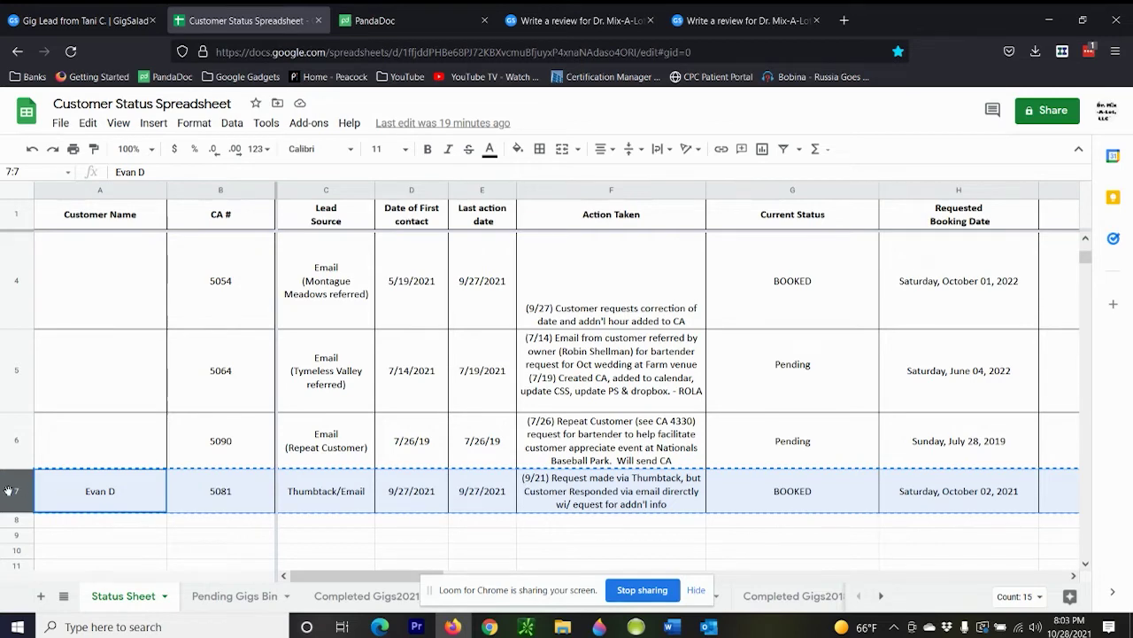
pyautogui.click(367, 595)
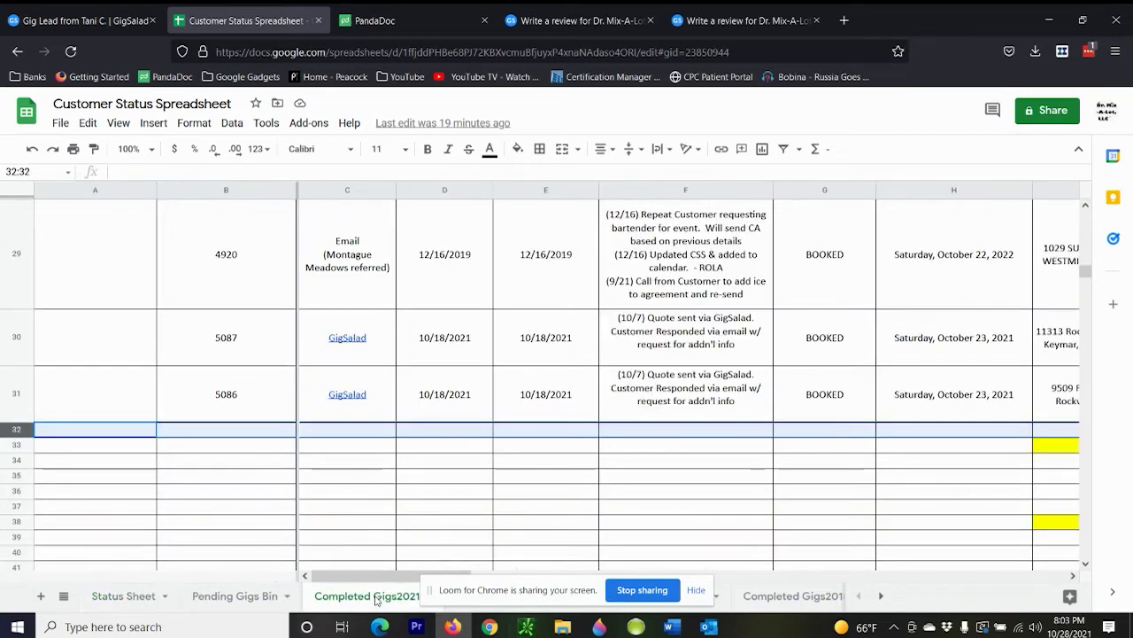
pyautogui.click(22, 428)
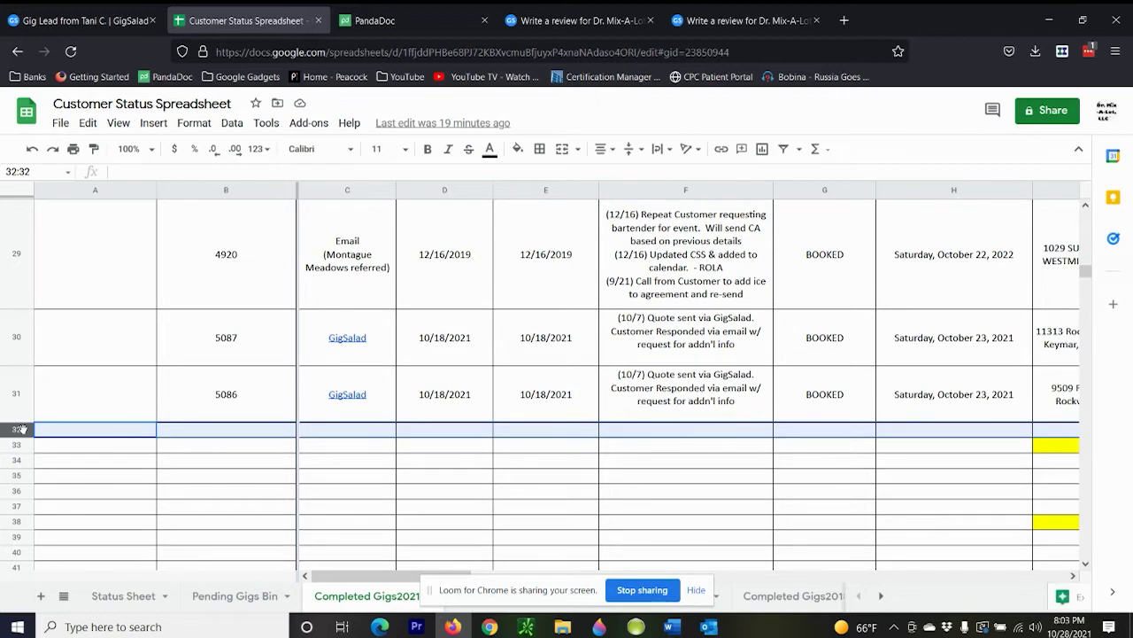
pyautogui.hotkey('ctrl', 'v')
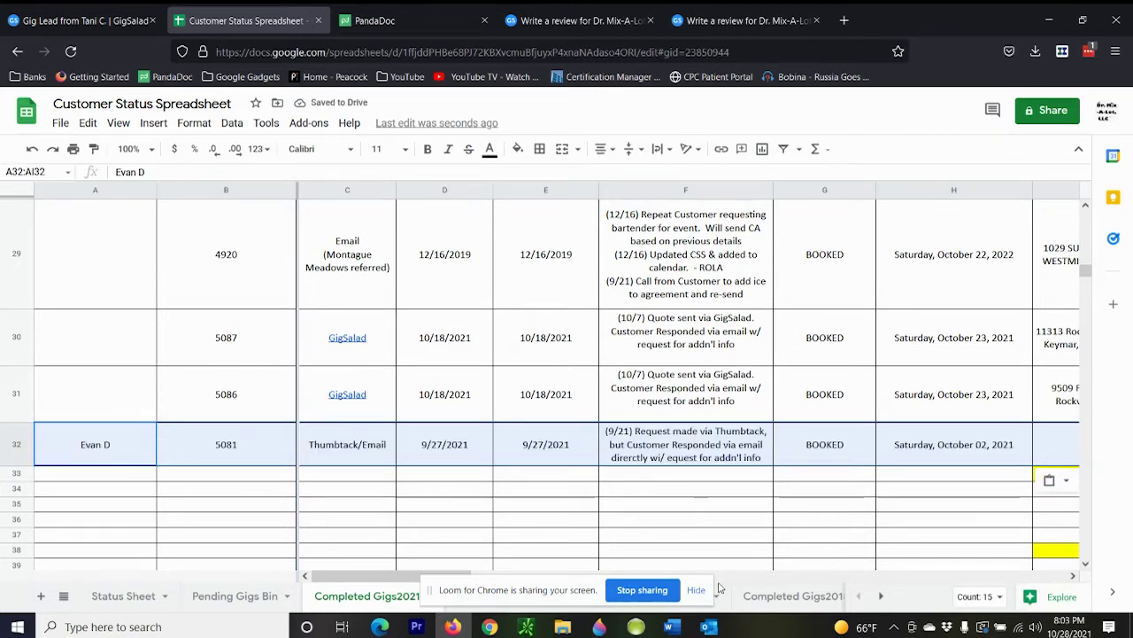
pyautogui.moveTo(567, 591); pyautogui.dragTo(804, 531)
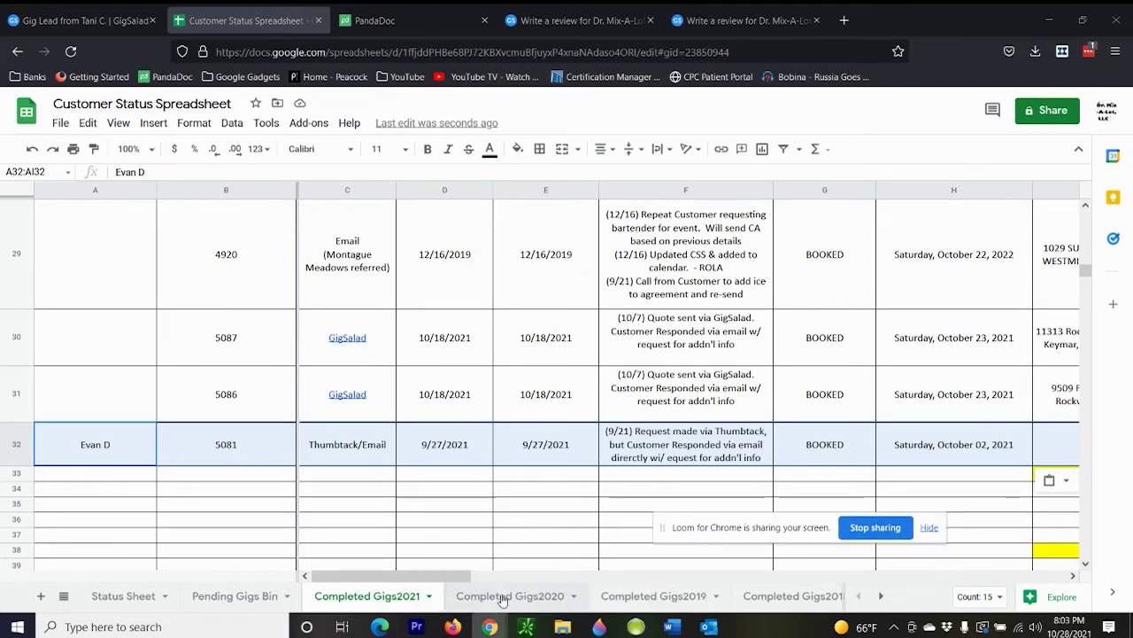
pyautogui.click(881, 595)
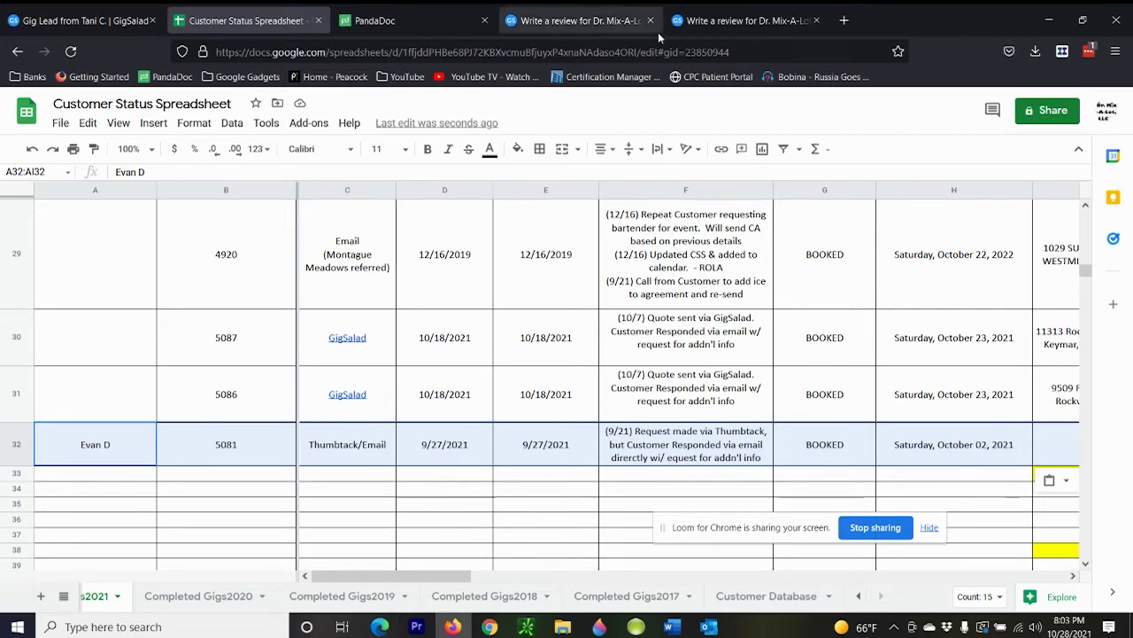
# - Review the GigSalad gig lead's payout status, event info and message history with the repeat customer
pyautogui.click(108, 27)
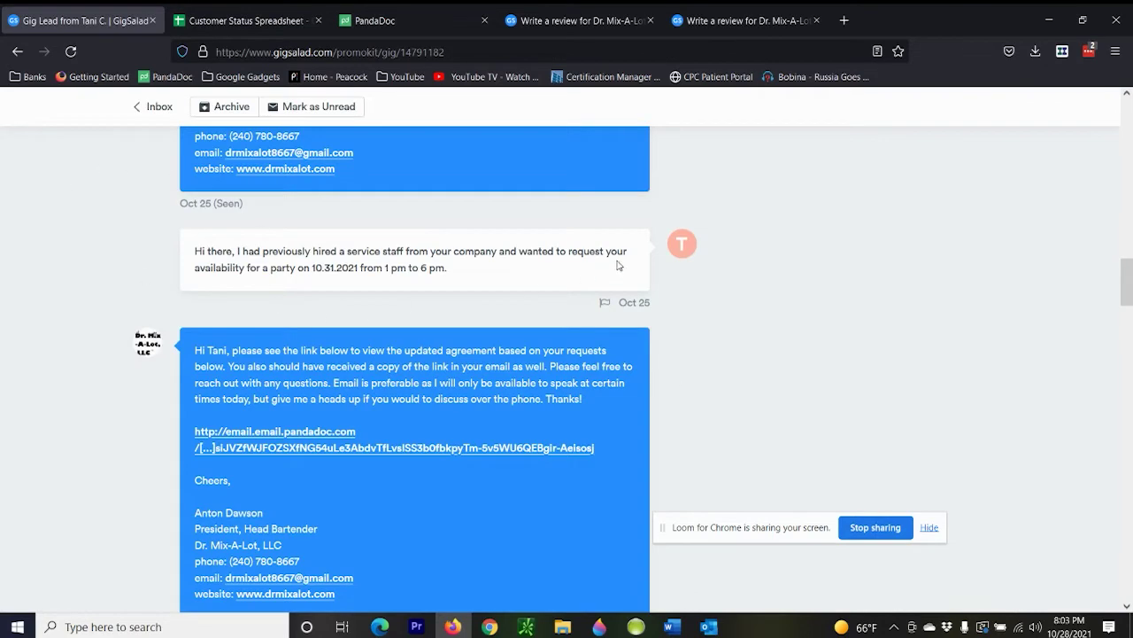
pyautogui.scroll(15, 866, 409)
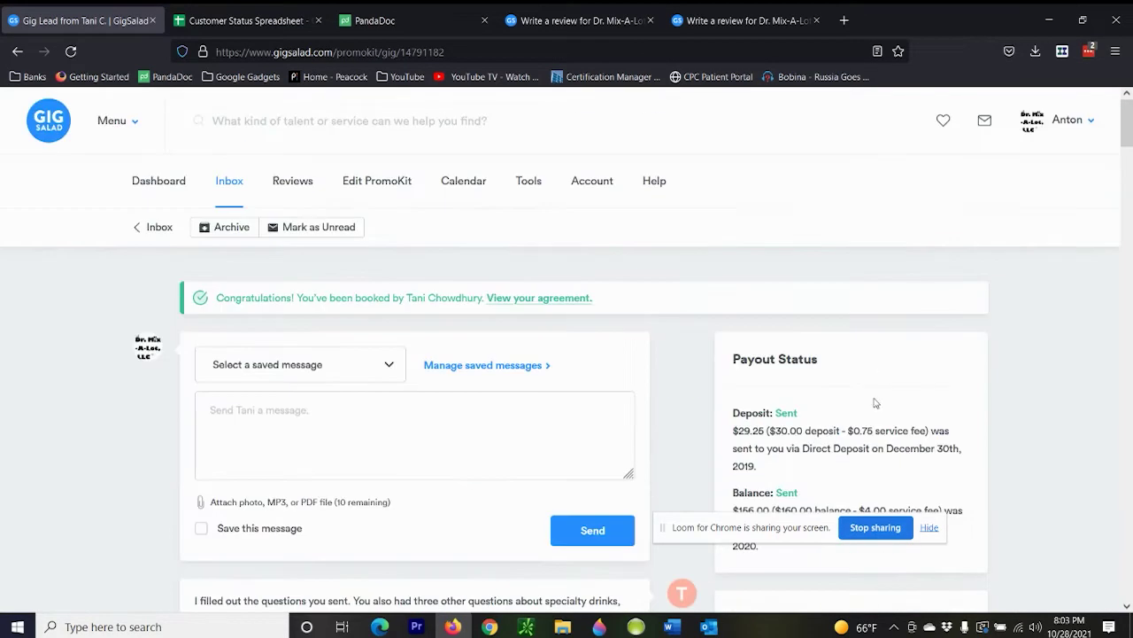
pyautogui.scroll(-10, 871, 402)
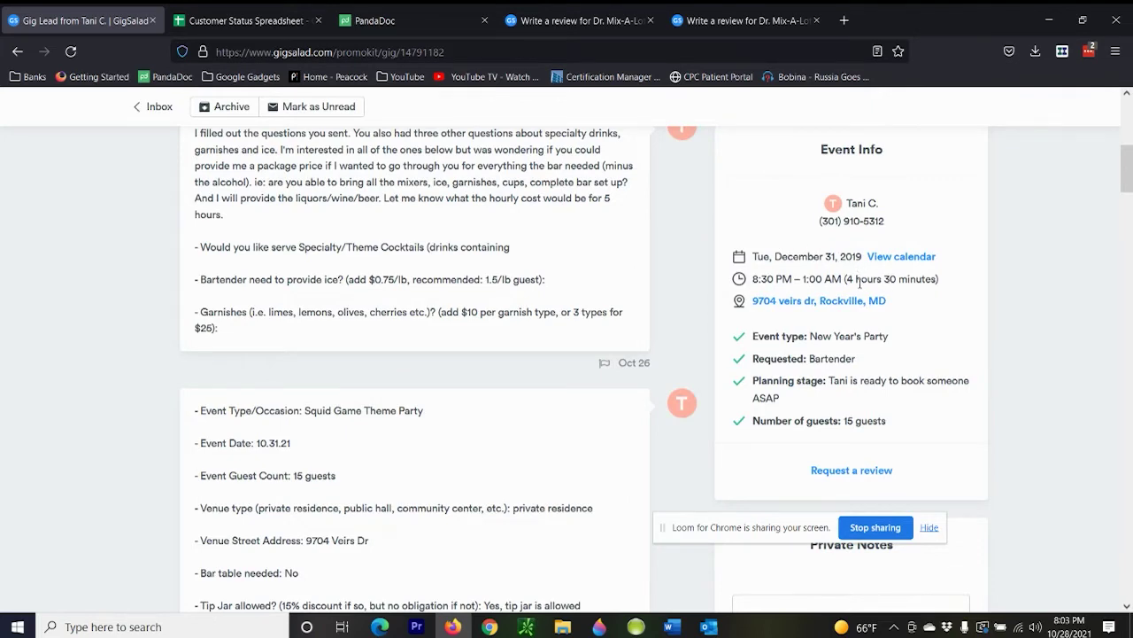
pyautogui.scroll(-9, 753, 288)
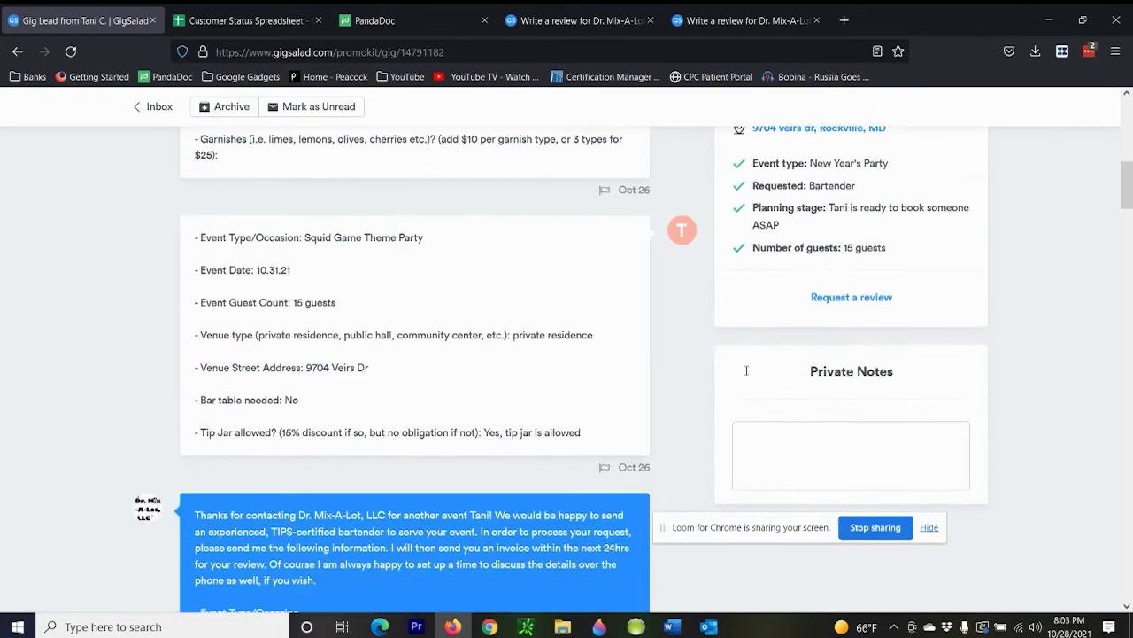
pyautogui.scroll(-5, 753, 288)
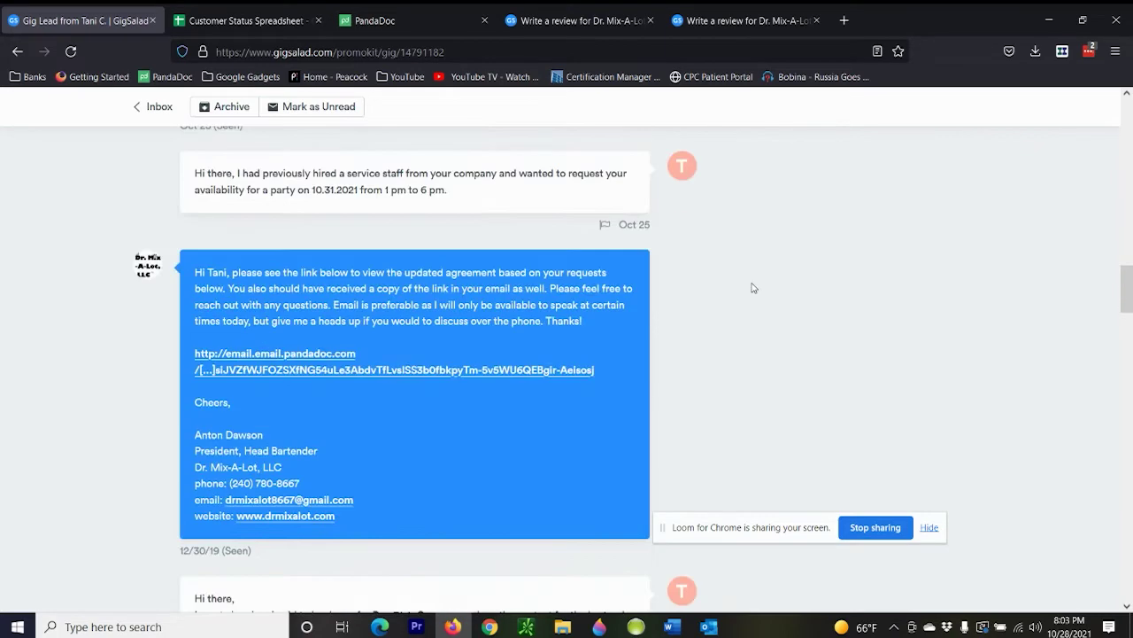
pyautogui.scroll(2, 709, 310)
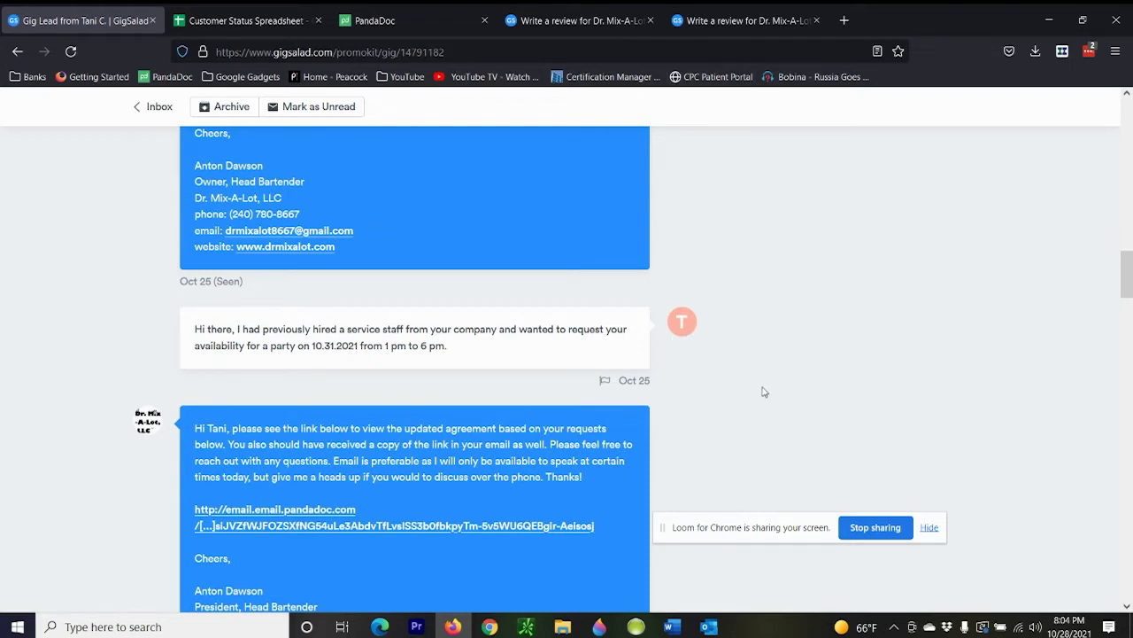
# - In the Customer Status Spreadsheet, review the repeat customer's December 31, 2019 booking across row 98 of Completed Gigs2019
pyautogui.click(246, 26)
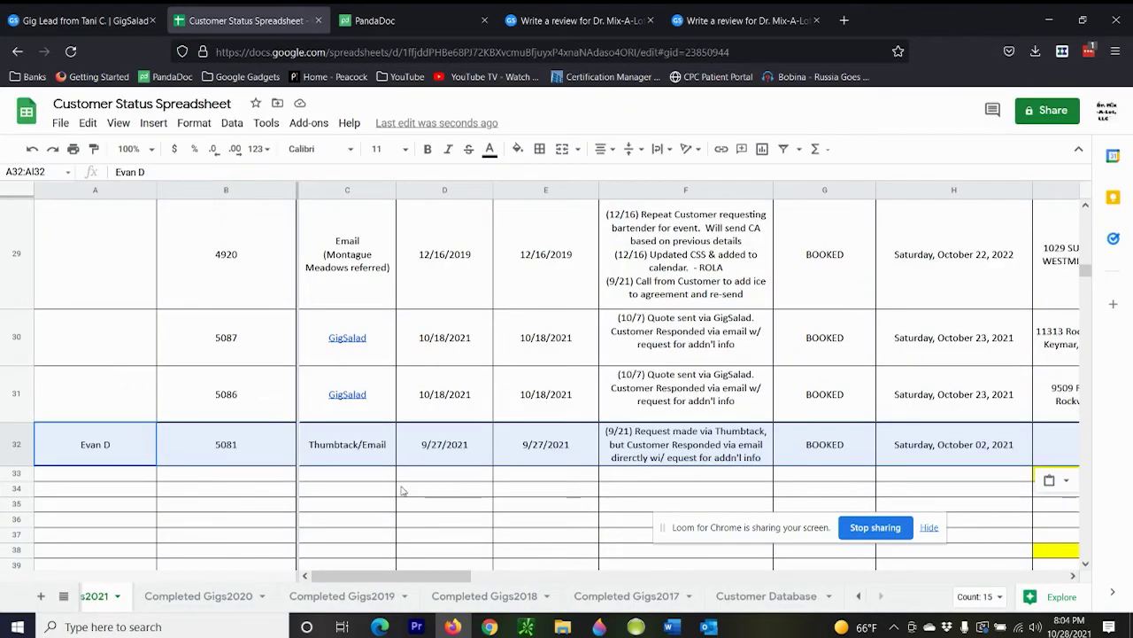
pyautogui.click(386, 596)
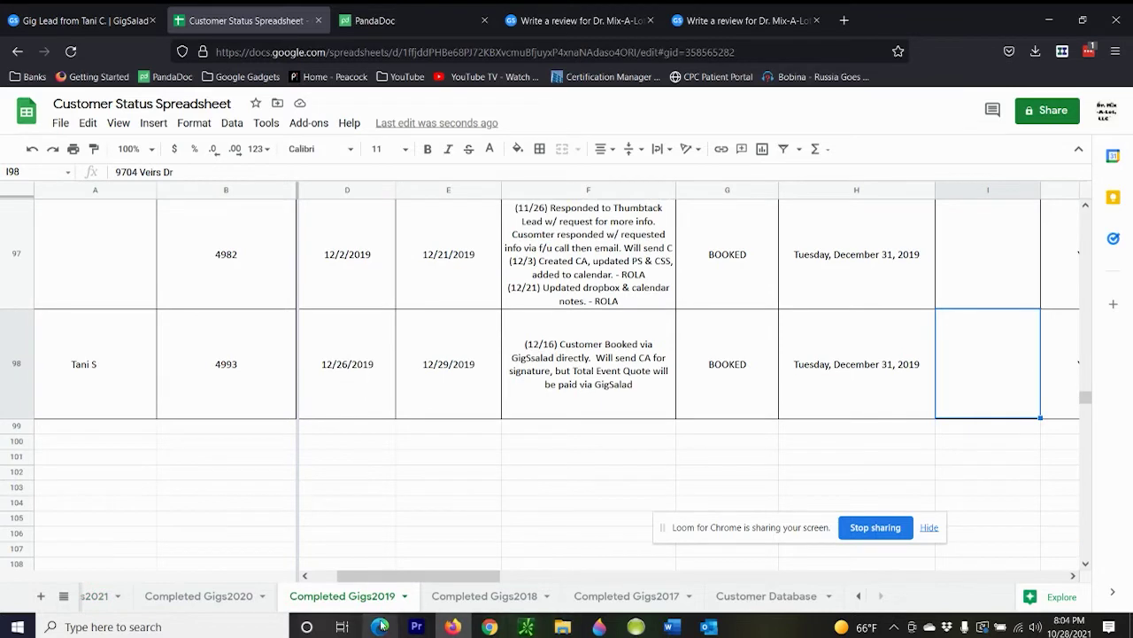
pyautogui.click(13, 346)
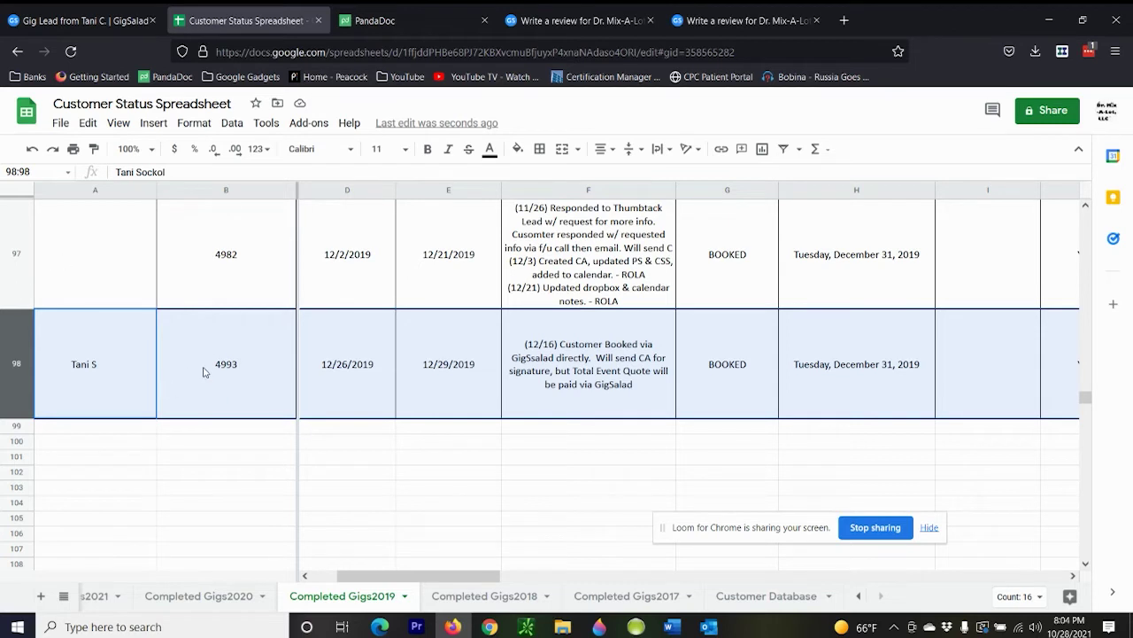
pyautogui.click(375, 372)
pyautogui.click(576, 356)
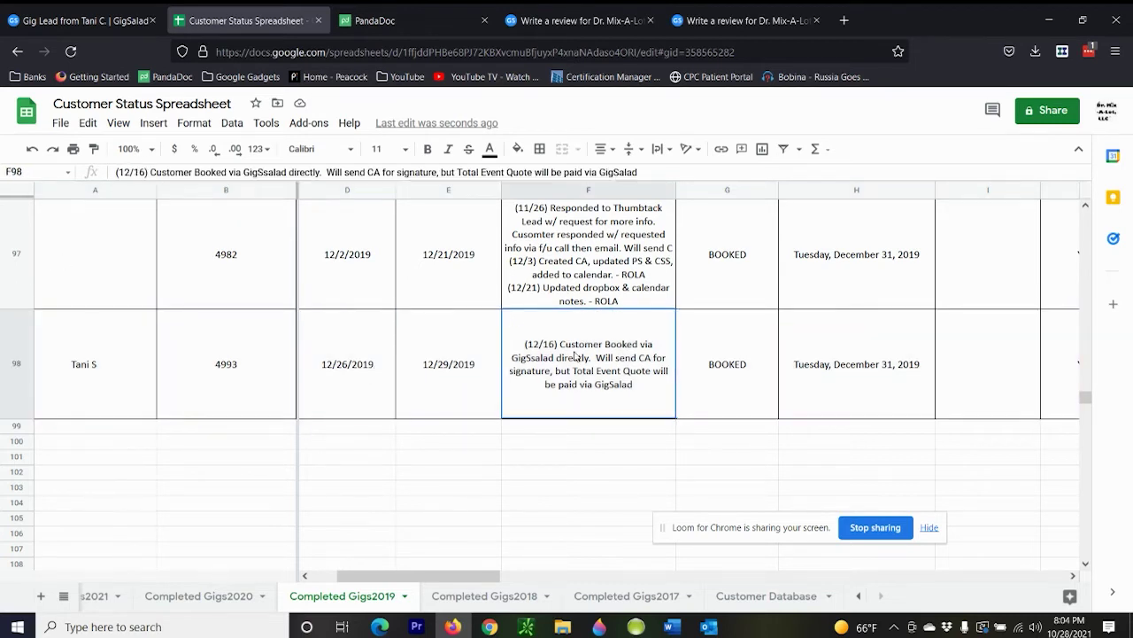
pyautogui.press('Right')
pyautogui.press('Right')
pyautogui.press('Left')
pyautogui.press('Left')
pyautogui.press('Right')
pyautogui.press('Right')
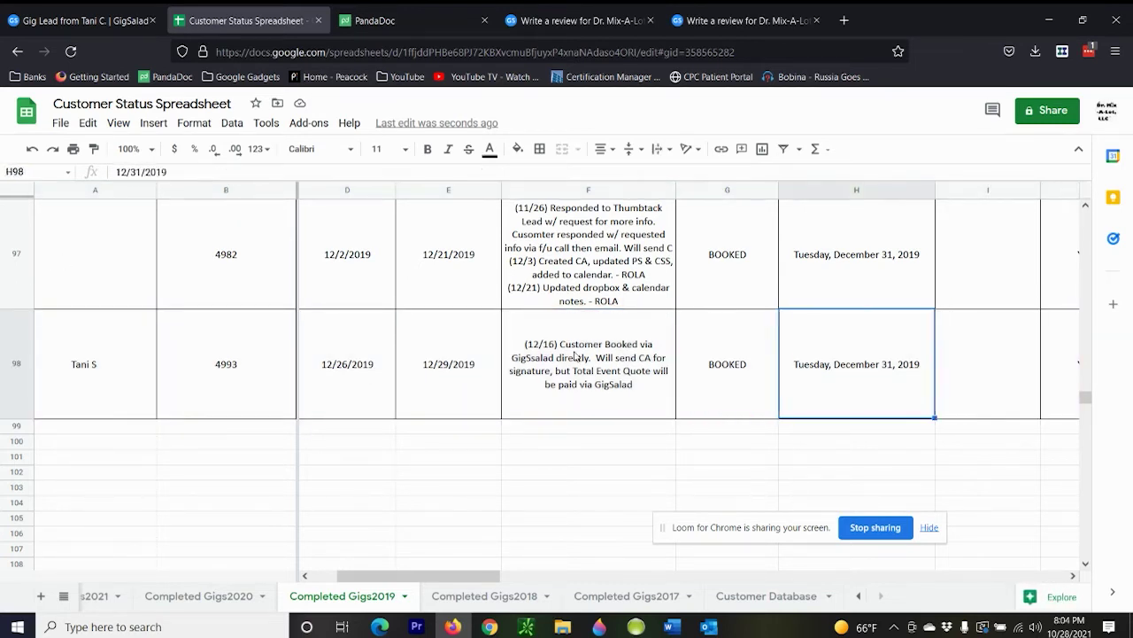
pyautogui.press('Right')
pyautogui.press('Right')
pyautogui.press('Right')
pyautogui.press('Left')
pyautogui.press('Left')
pyautogui.press('Left')
pyautogui.press('Left')
pyautogui.press('Left')
pyautogui.press('Left')
pyautogui.press('Left')
pyautogui.press('Left')
pyautogui.press('Left')
pyautogui.press('Left')
pyautogui.press('Right')
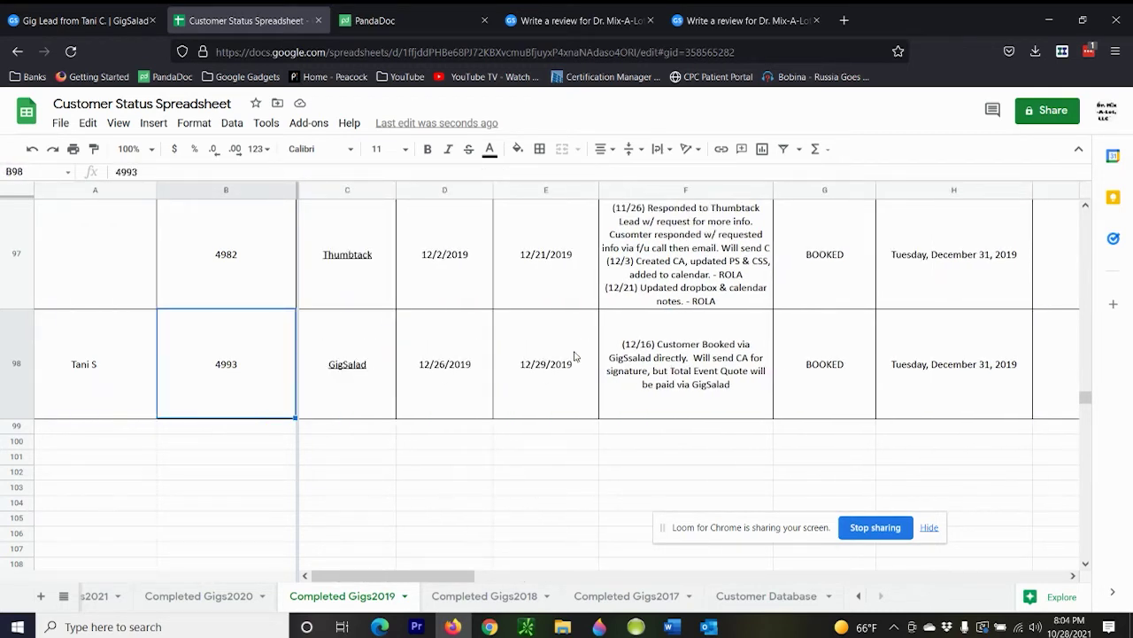
pyautogui.click(563, 626)
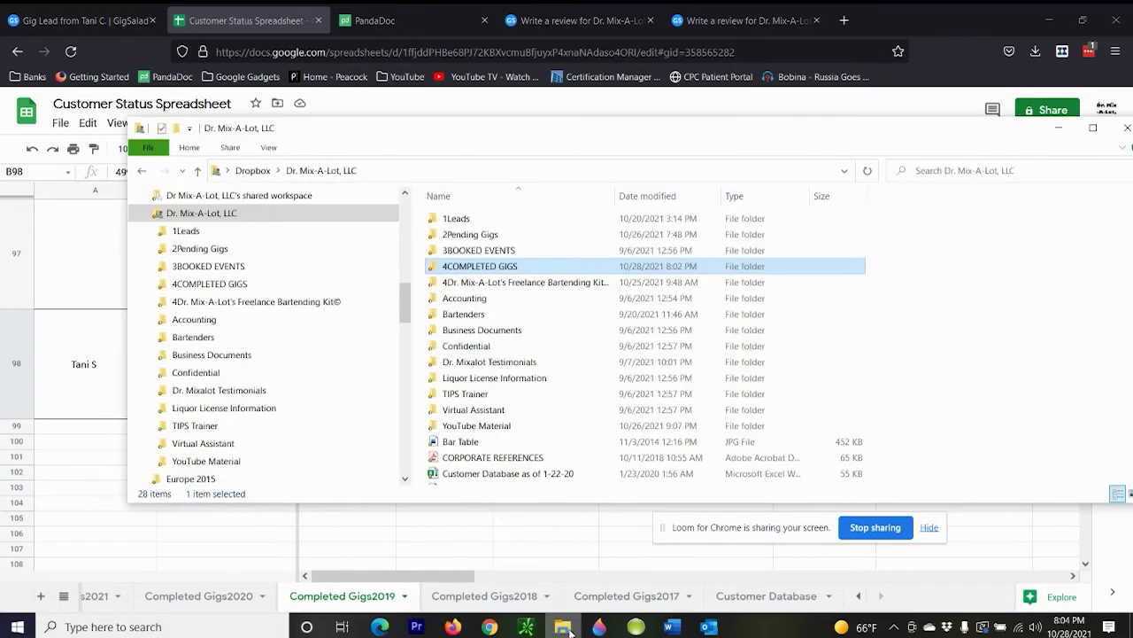
pyautogui.click(62, 363)
pyautogui.click(256, 358)
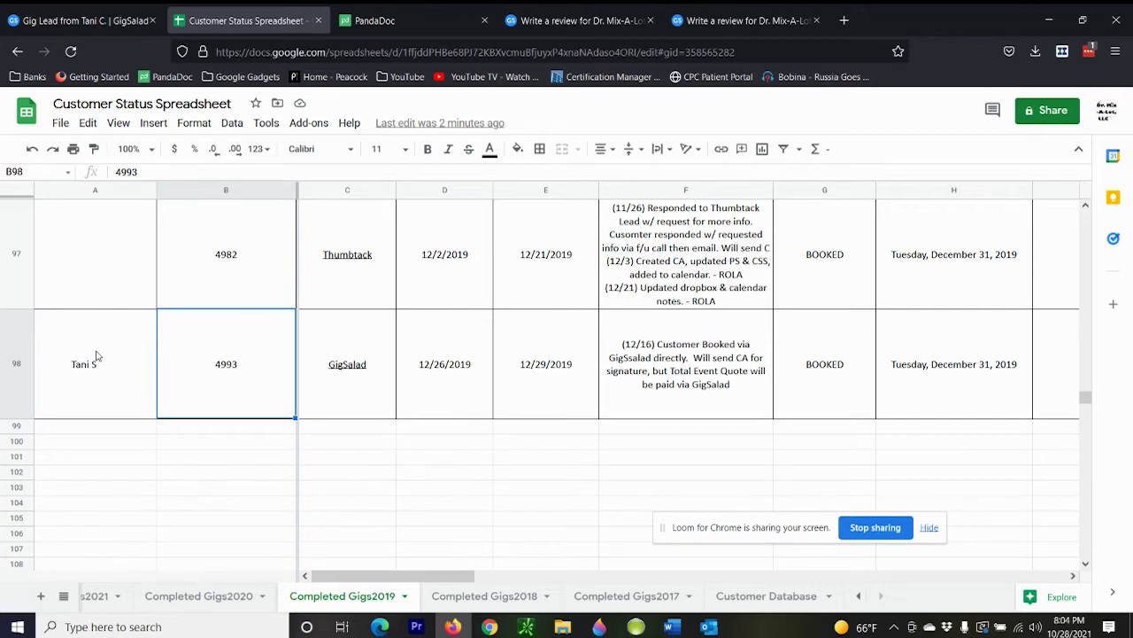
# - In File Explorer, open the repeat customer's (12-31-19) event folder inside Dropbox's Completed Gigs 2019 folder
pyautogui.click(563, 626)
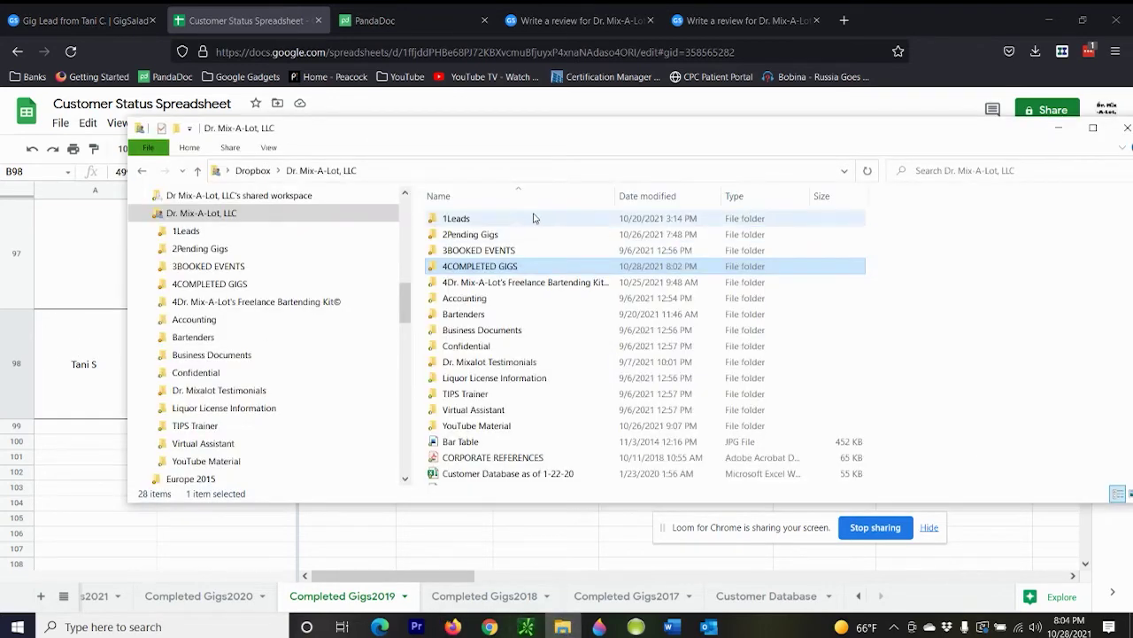
pyautogui.click(258, 170)
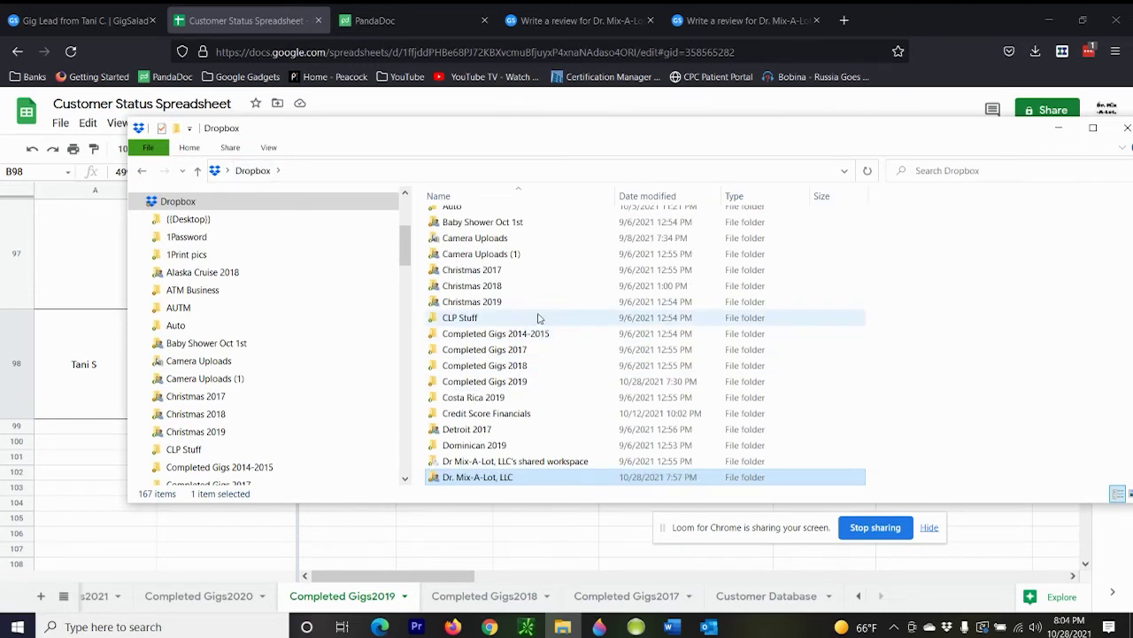
pyautogui.scroll(-3, 556, 325)
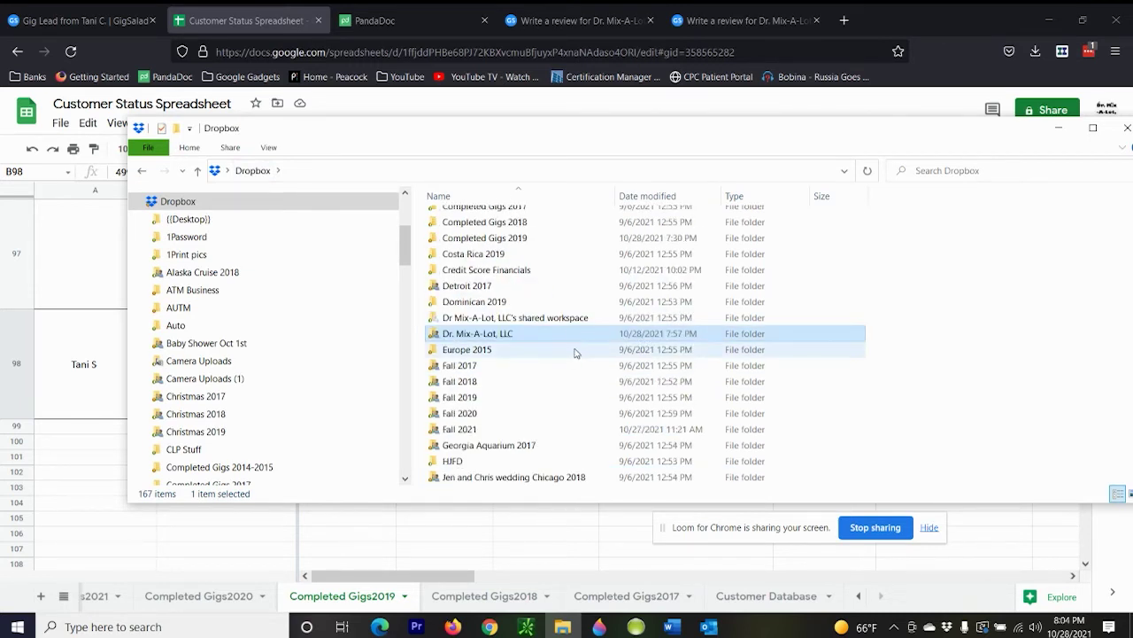
pyautogui.doubleClick(485, 238)
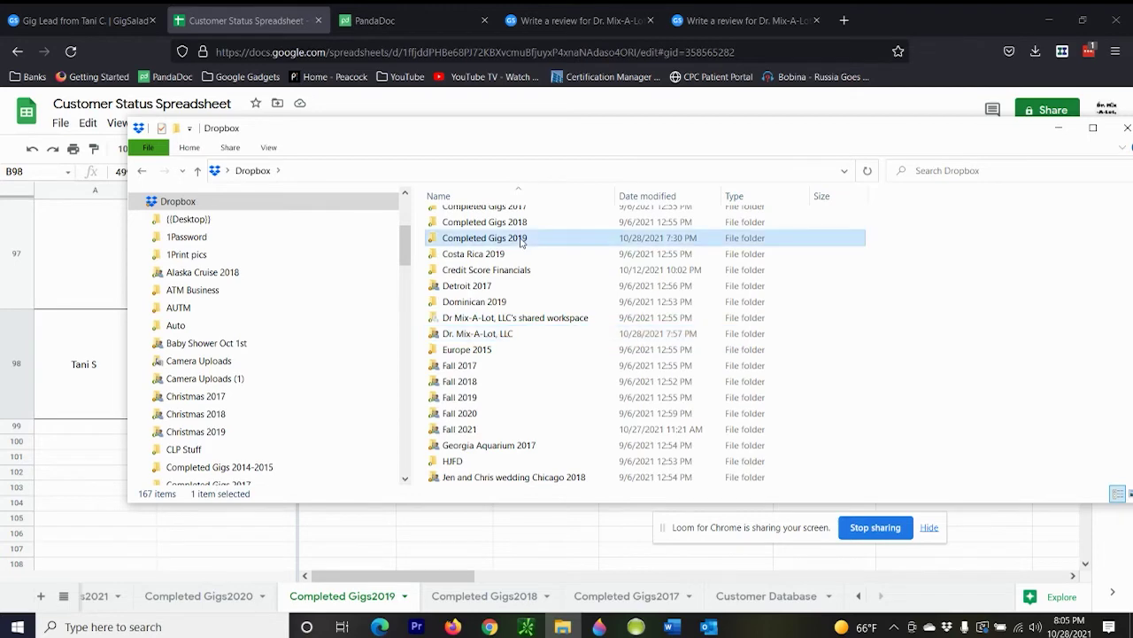
pyautogui.scroll(-10, 986, 354)
pyautogui.scroll(-10, 986, 365)
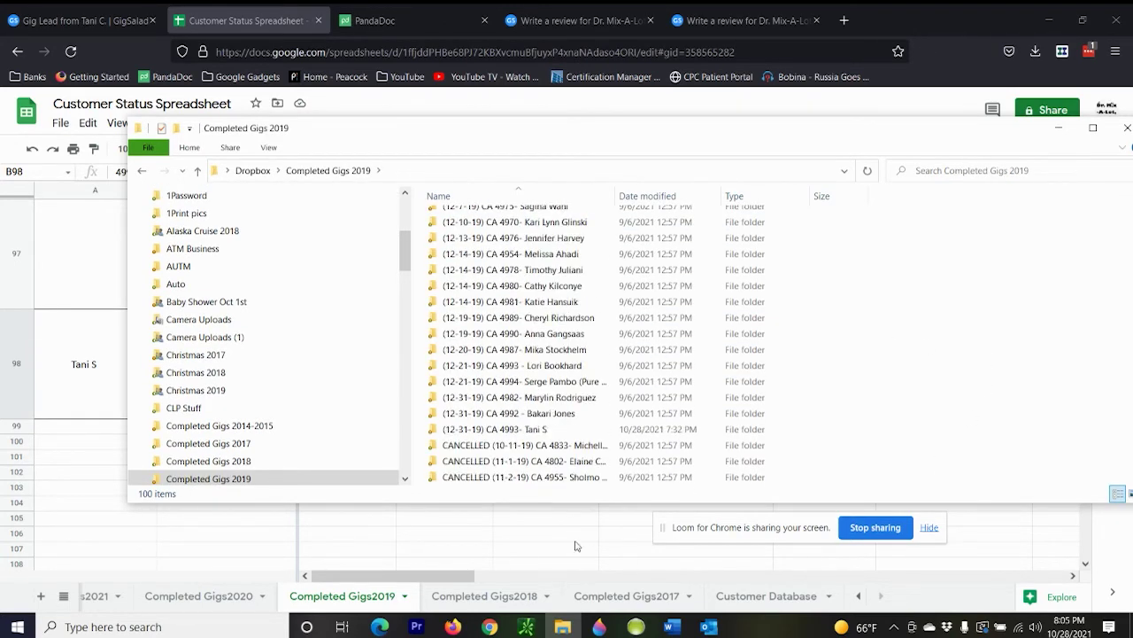
pyautogui.doubleClick(523, 429)
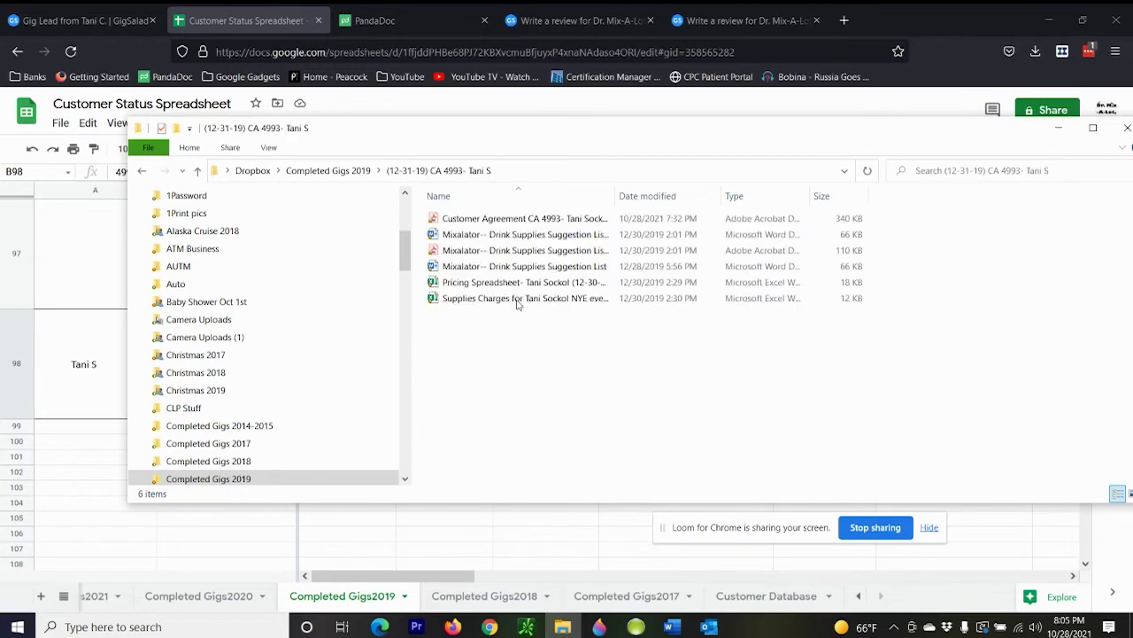
# - Review the event details and requested services in the customer agreement PDF, and return to the Customer Status Spreadsheet in Firefox
pyautogui.click(486, 218)
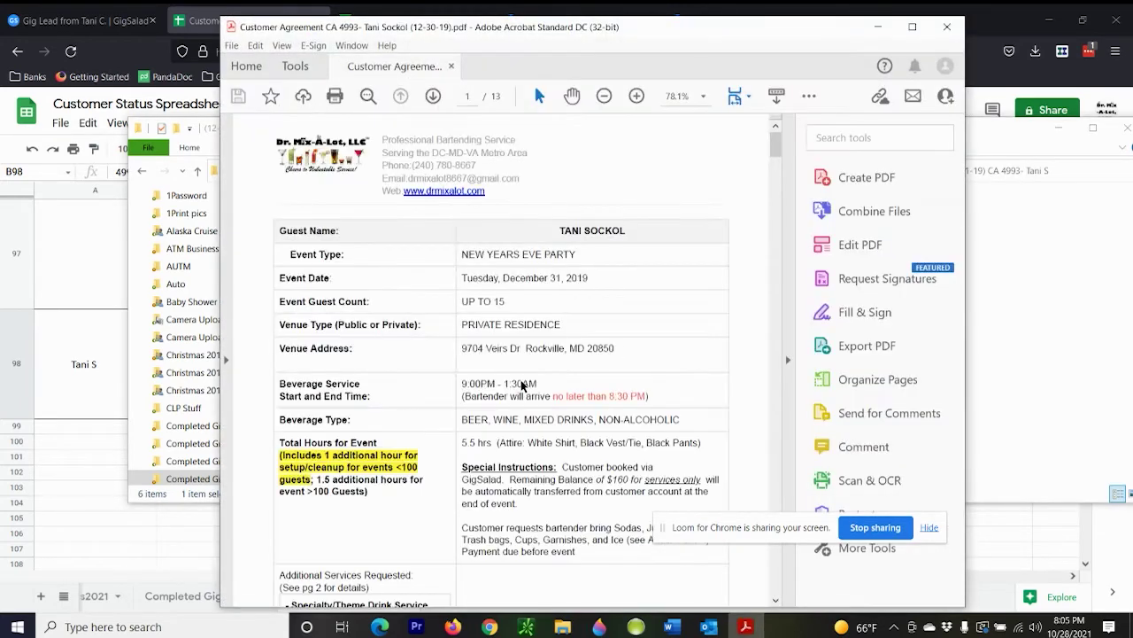
pyautogui.scroll(-3, 655, 355)
pyautogui.scroll(-1, 655, 357)
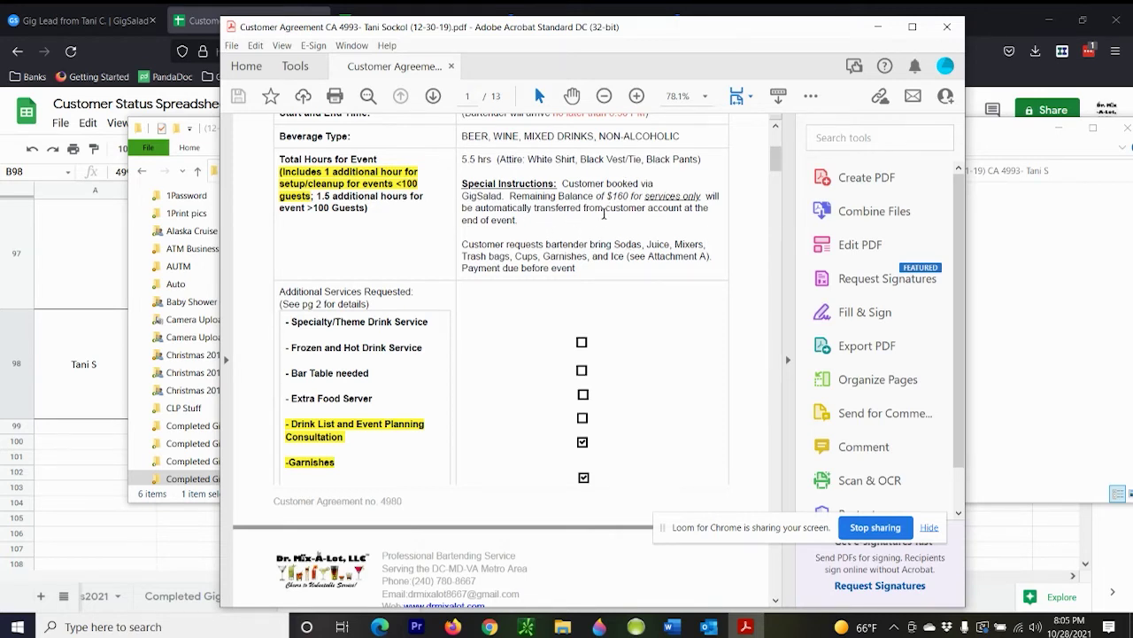
pyautogui.scroll(-4, 513, 341)
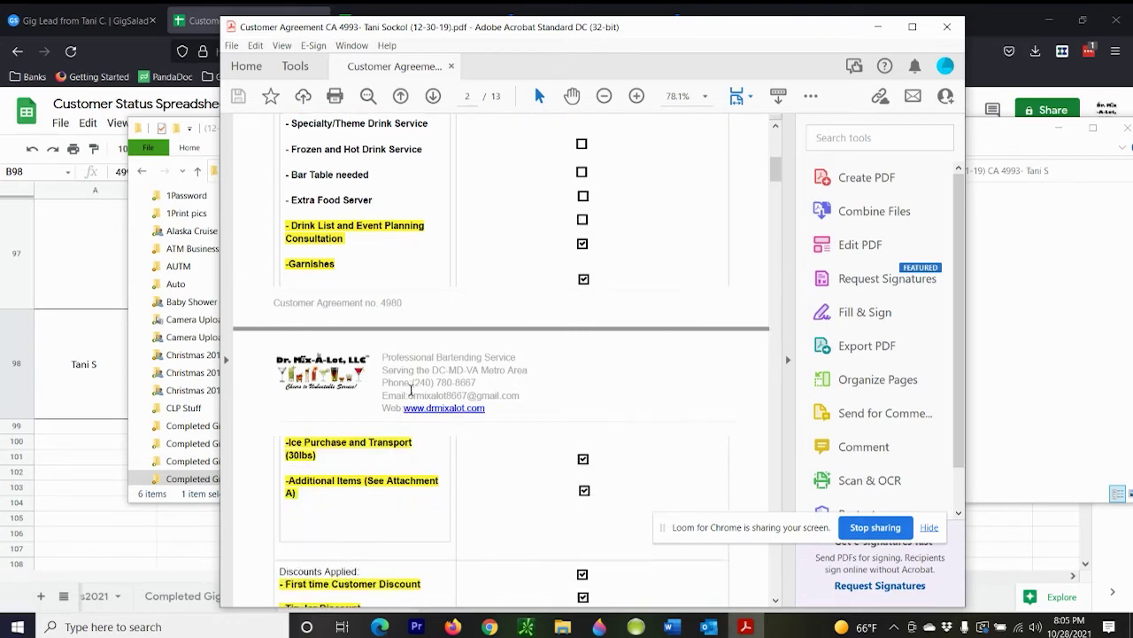
pyautogui.scroll(6, 580, 435)
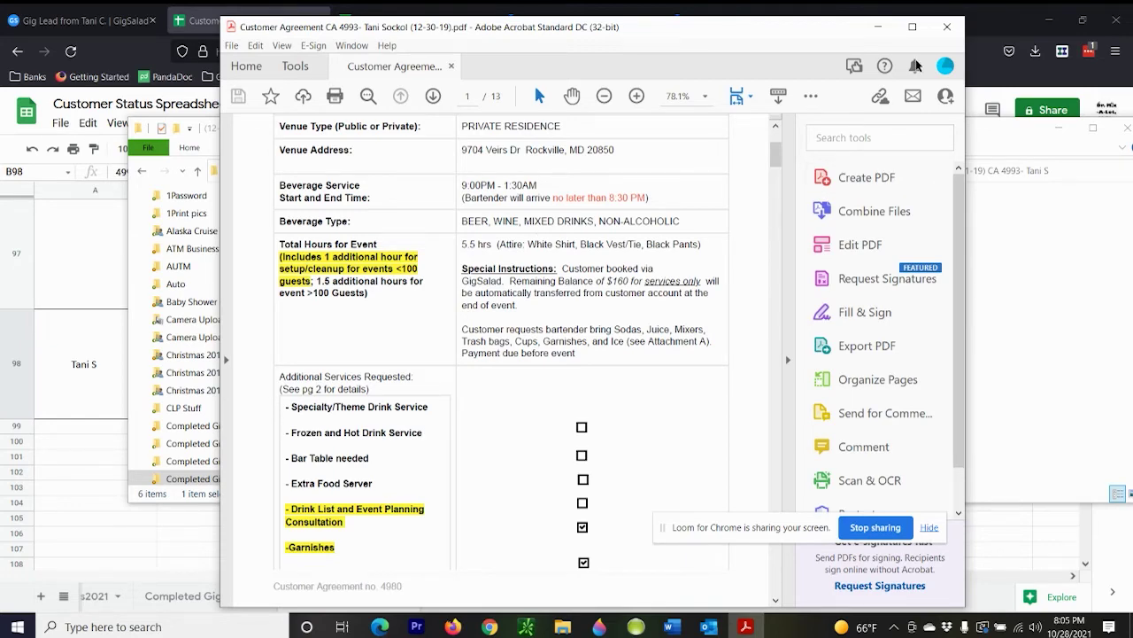
pyautogui.click(878, 27)
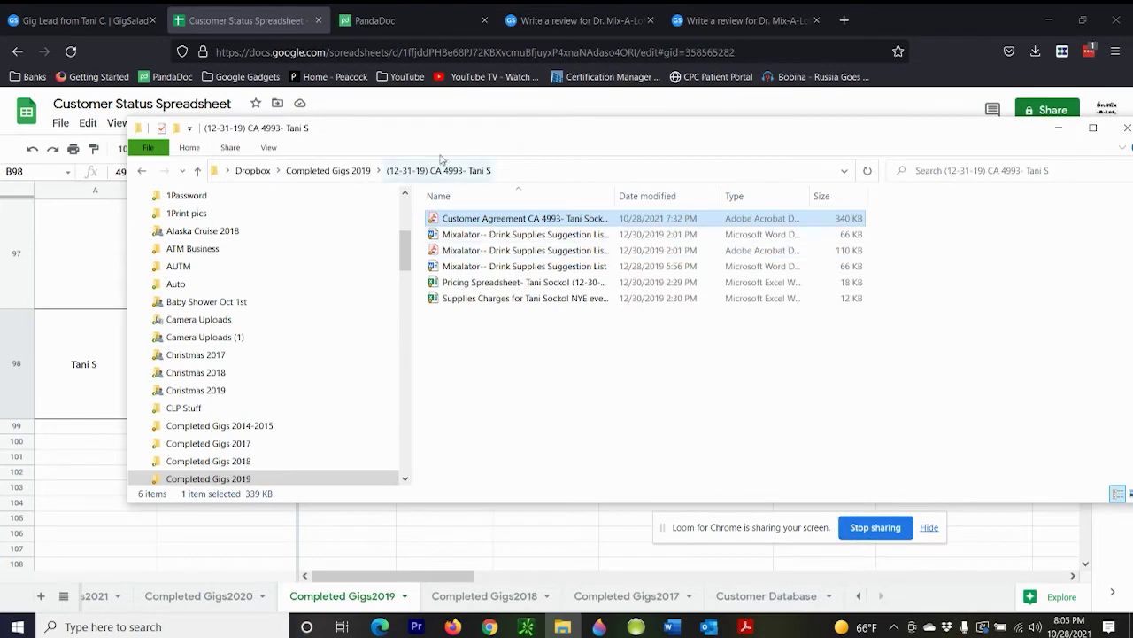
pyautogui.click(1093, 128)
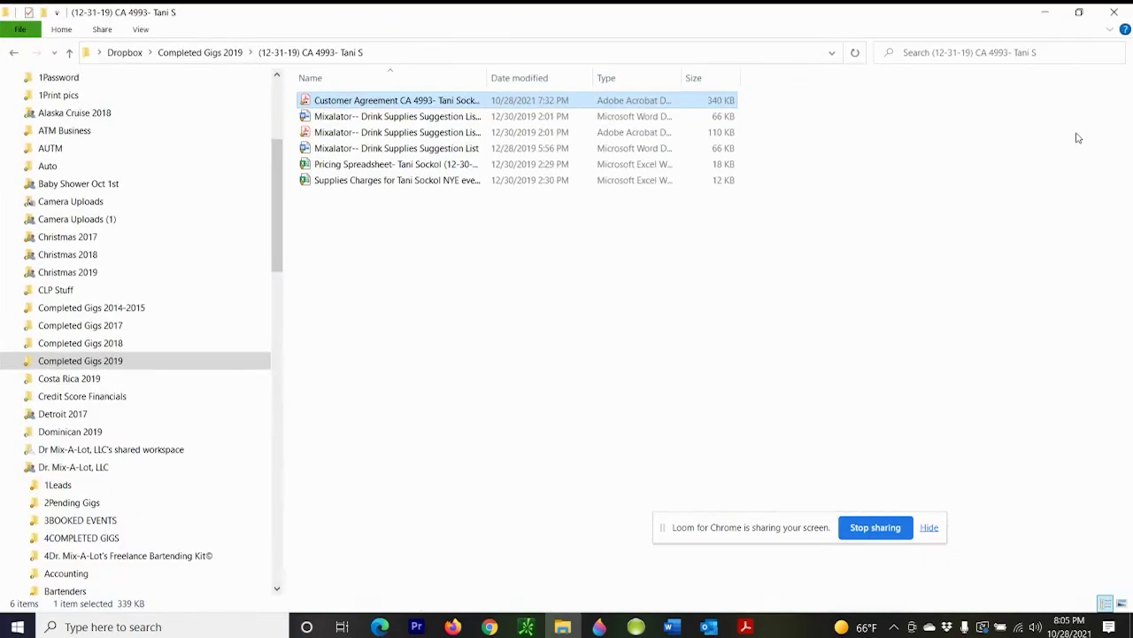
pyautogui.click(1046, 13)
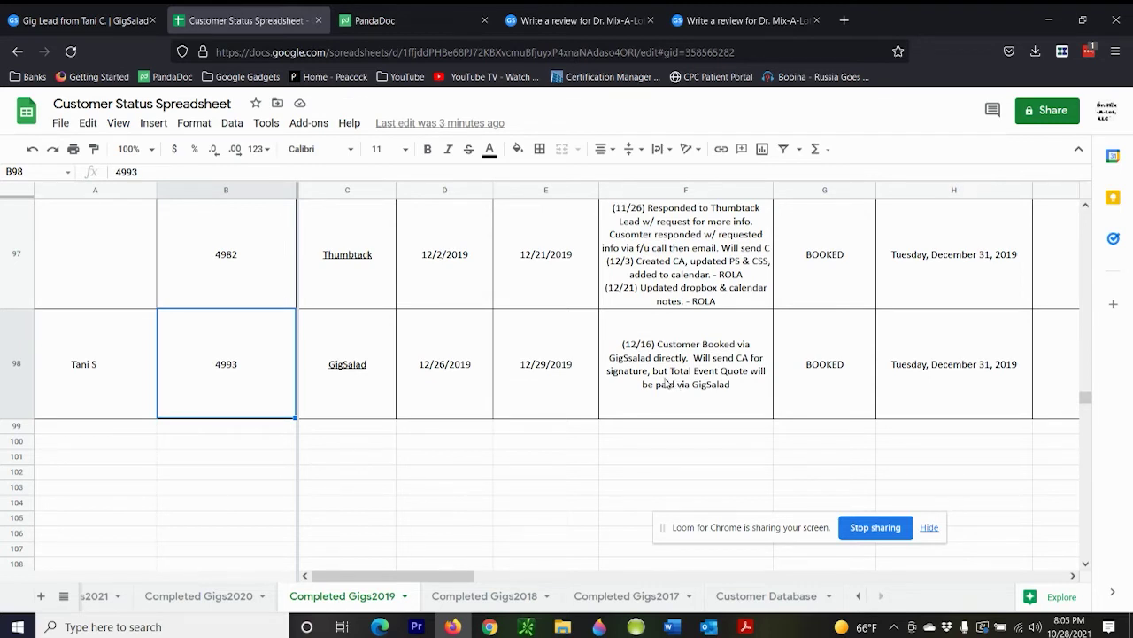
# - Look through the Completed Gigs sheets for 2017, 2018 and 2021, and return to row 98 of Completed Gigs2019
pyautogui.click(575, 597)
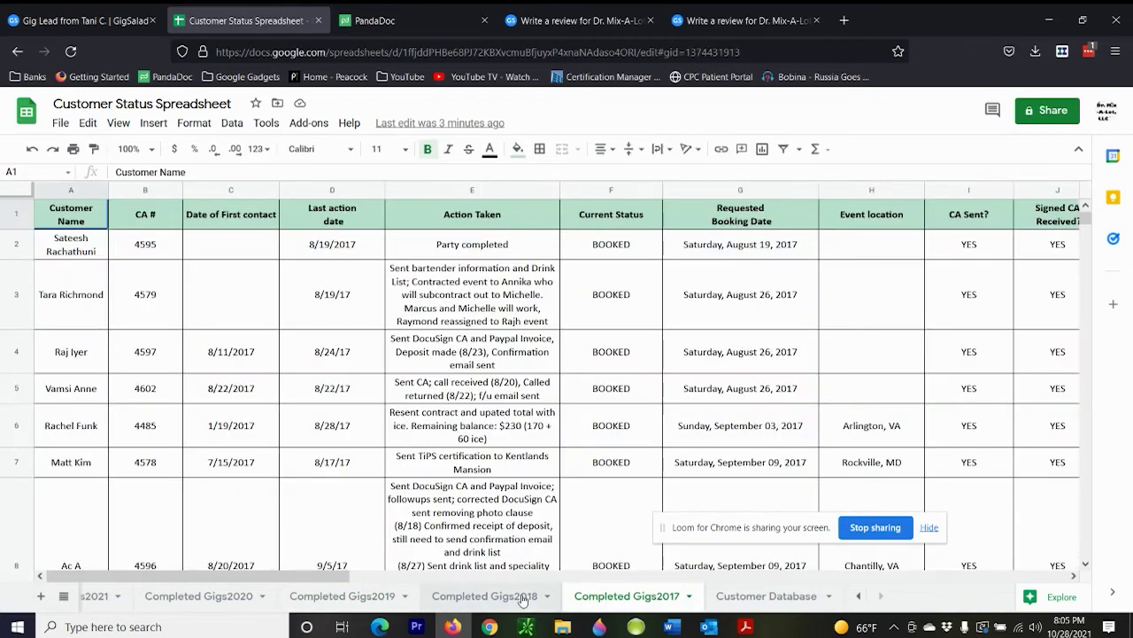
pyautogui.click(449, 599)
pyautogui.click(398, 599)
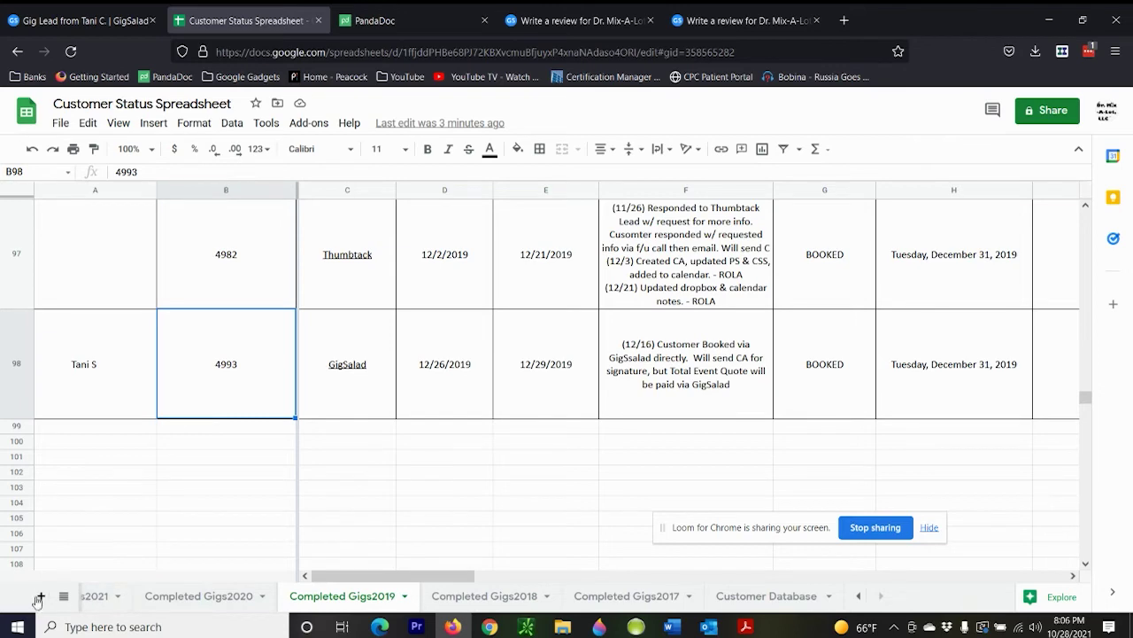
pyautogui.click(96, 602)
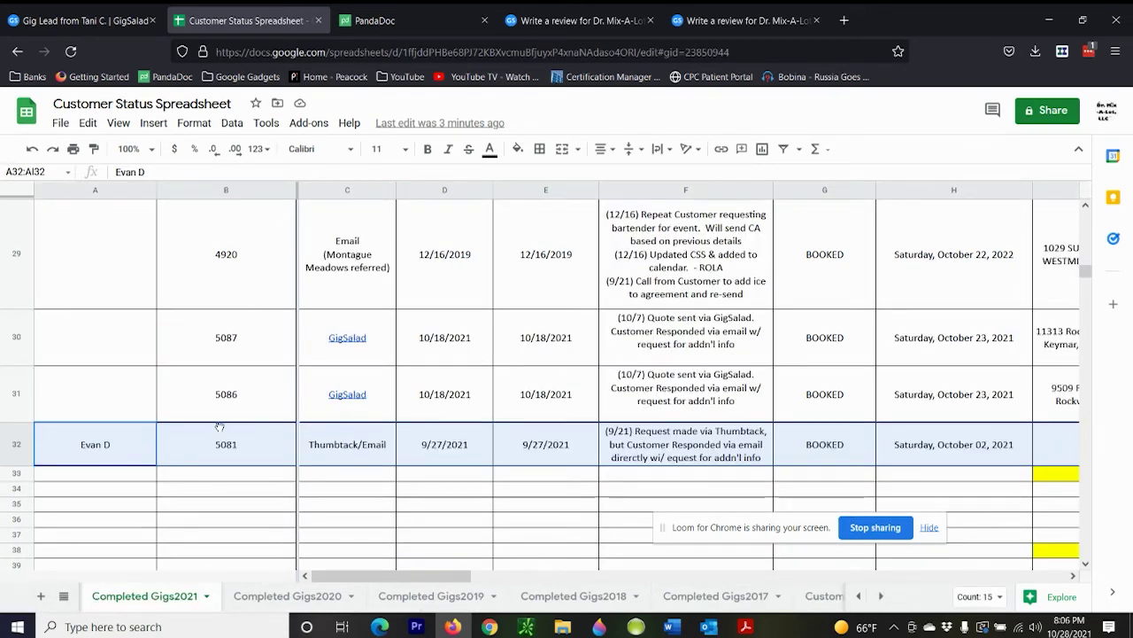
pyautogui.moveTo(119, 602)
pyautogui.mouseDown()
pyautogui.moveTo(187, 602)
pyautogui.moveTo(133, 599)
pyautogui.mouseUp()
pyautogui.click(465, 599)
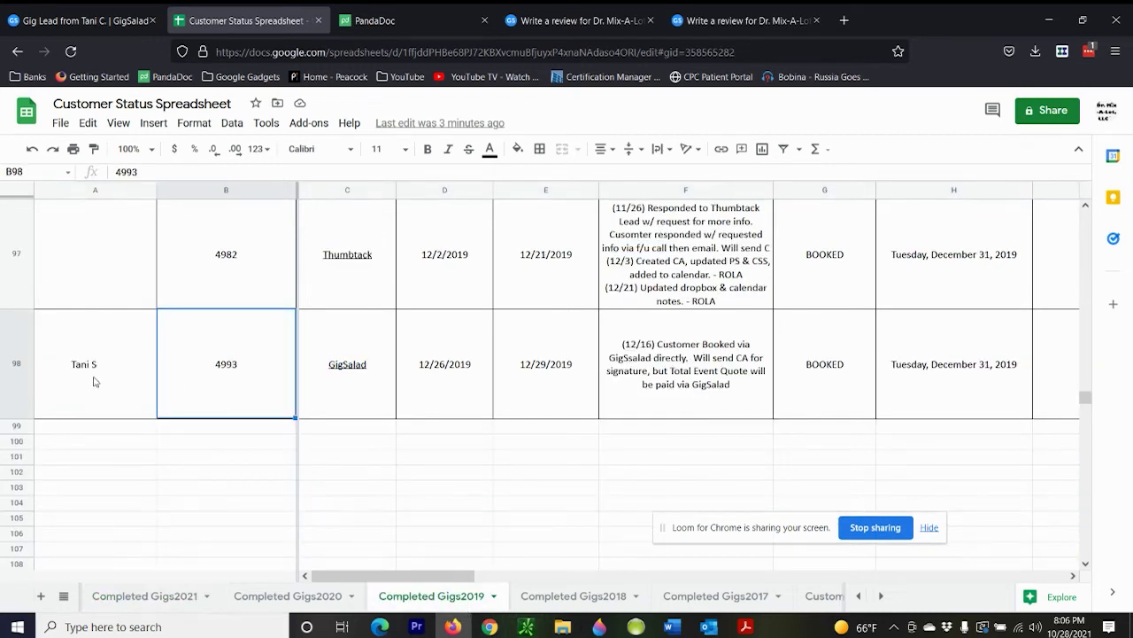